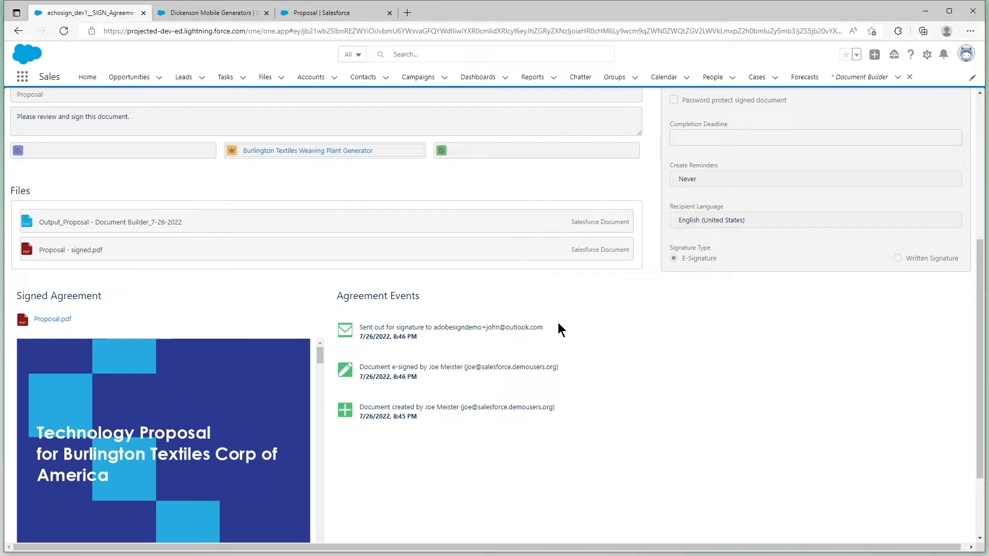
Open the related Burlington Textiles Weaving Plant Generator opportunity from the agreement and display its full list of agreements.
{"action": "scroll", "coordinate": [558, 324], "scroll_direction": "up", "scroll_amount": 5}
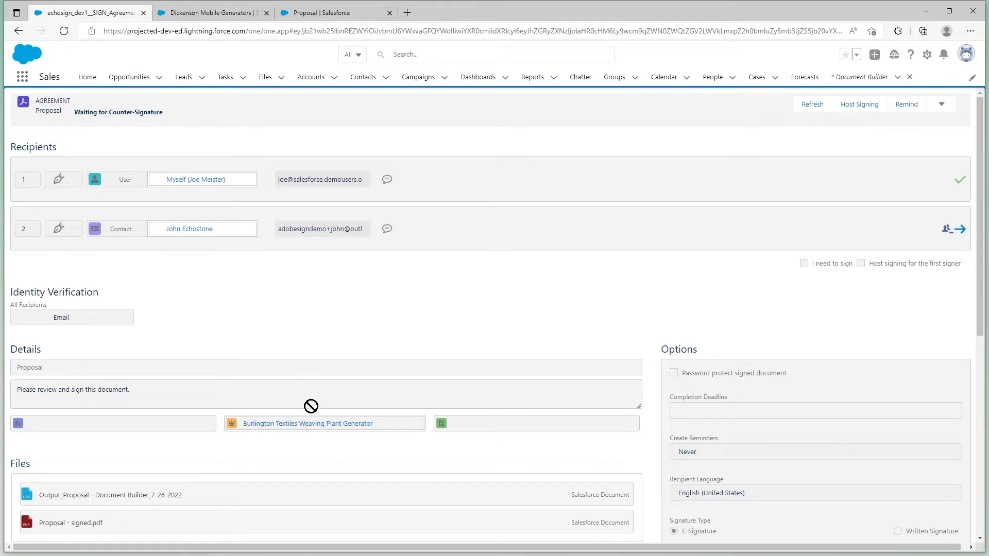
{"action": "left_click", "coordinate": [308, 424]}
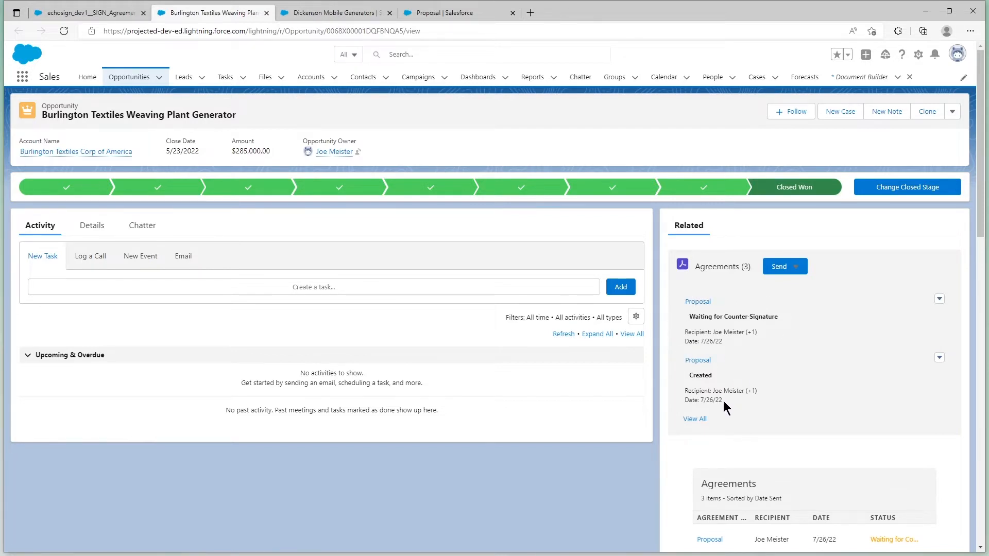
{"action": "left_click", "coordinate": [701, 419]}
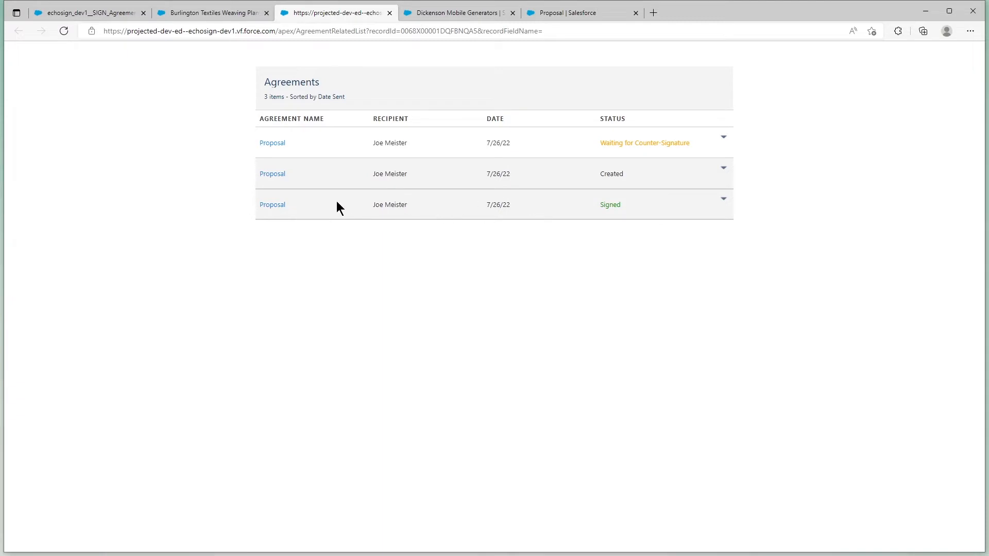
Open the signed Proposal agreement and review its recipients, files and agreement events.
{"action": "left_click", "coordinate": [272, 204]}
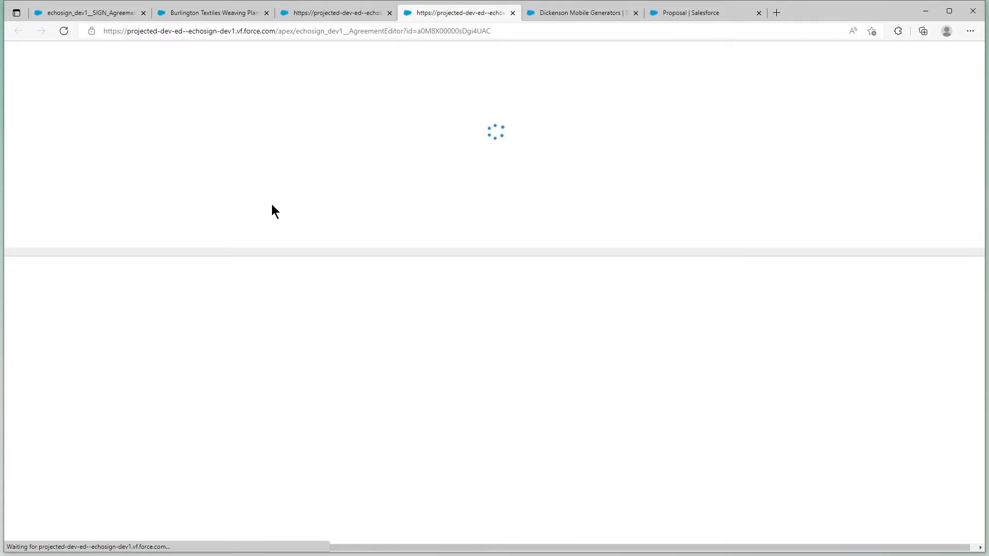
{"action": "scroll", "coordinate": [273, 221], "scroll_direction": "down", "scroll_amount": 5}
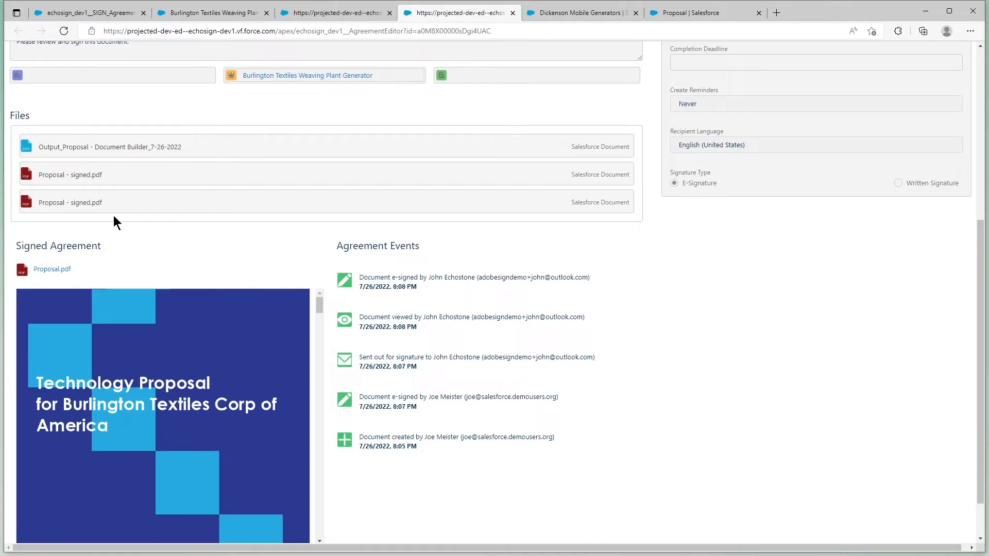
{"action": "scroll", "coordinate": [113, 223], "scroll_direction": "up", "scroll_amount": 6}
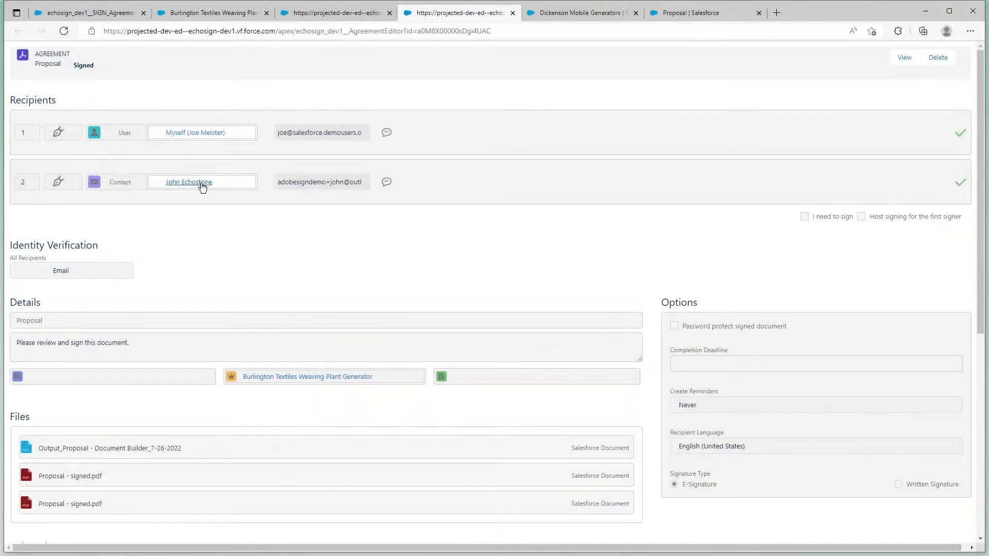
{"action": "scroll", "coordinate": [432, 213], "scroll_direction": "down", "scroll_amount": 5}
{"action": "scroll", "coordinate": [441, 223], "scroll_direction": "up", "scroll_amount": 5}
Return to the opportunity, switch to the Adobe Acrobat Sign for Salesforce app and open the second Proposal agreement template.
{"action": "left_click", "coordinate": [241, 13]}
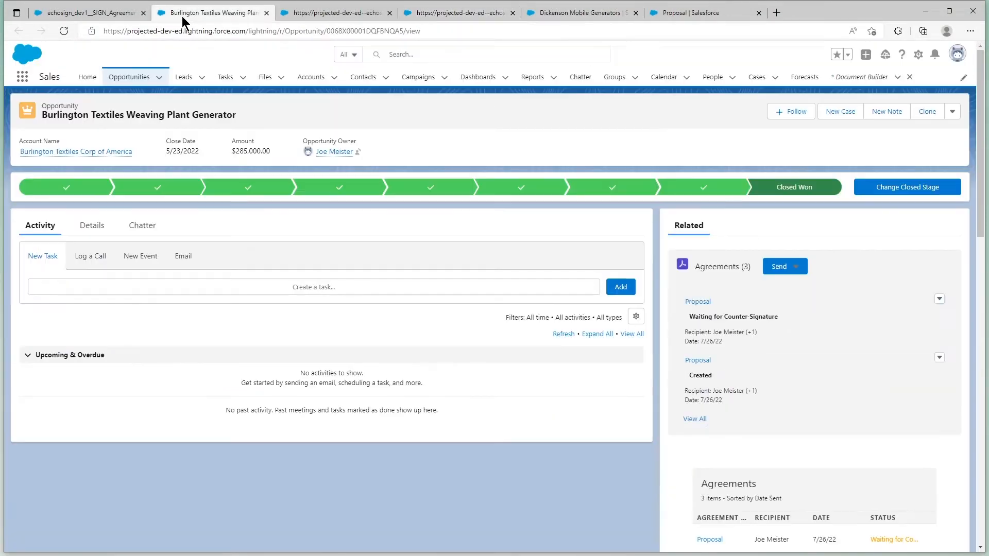
{"action": "left_click", "coordinate": [21, 80]}
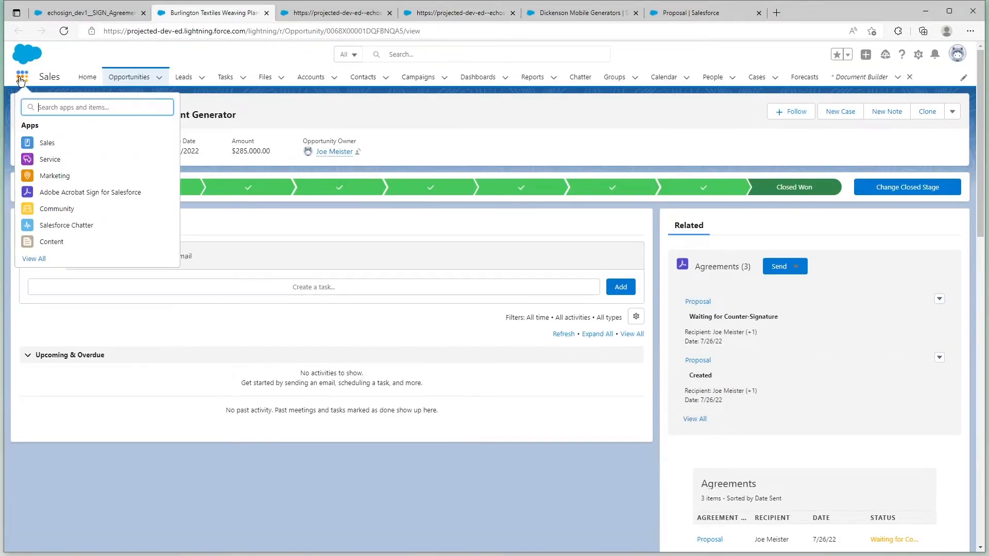
{"action": "left_click", "coordinate": [72, 193]}
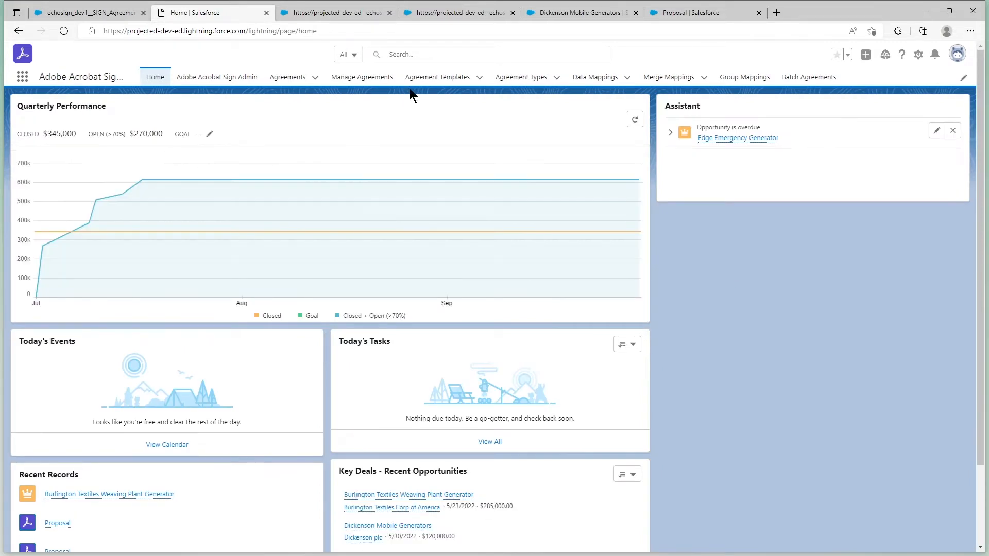
{"action": "left_click", "coordinate": [422, 80]}
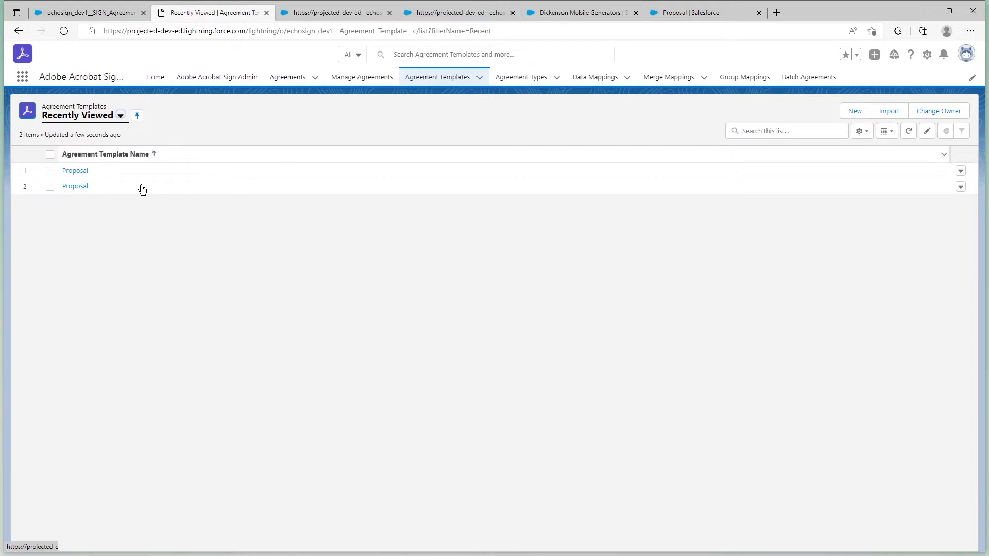
{"action": "left_click", "coordinate": [76, 187]}
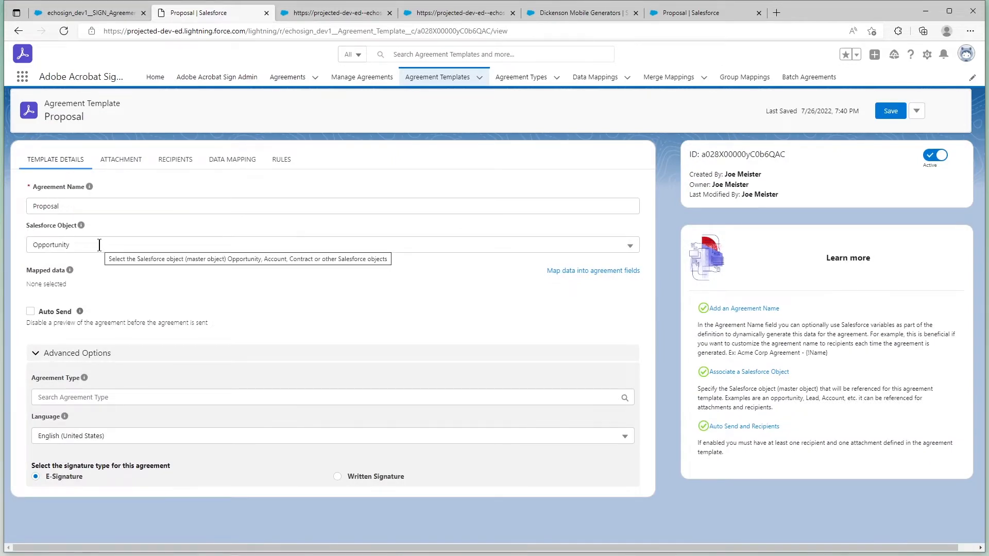
Review the template's attachment and recipient settings, and remove the My New Proposal document from its attachments.
{"action": "left_click", "coordinate": [132, 166]}
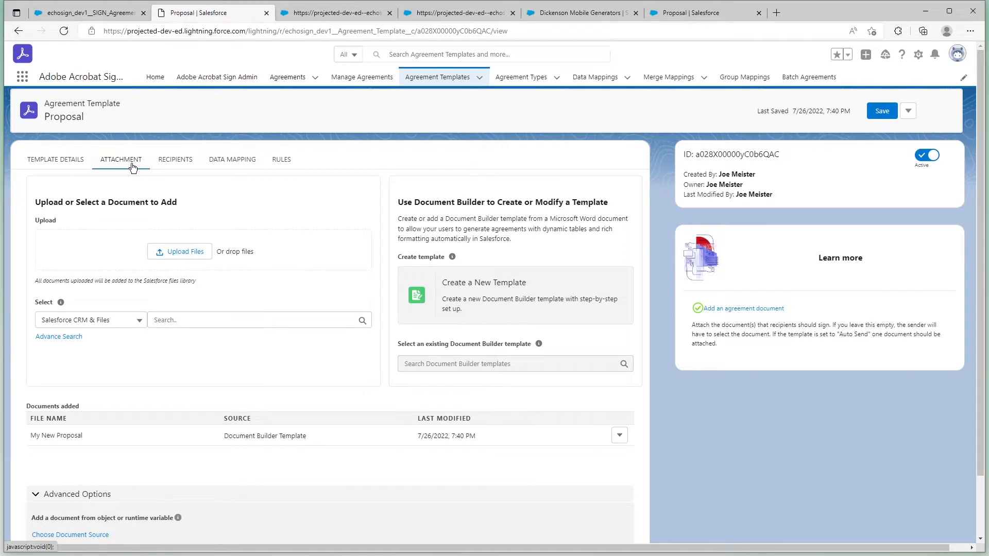
{"action": "left_click", "coordinate": [181, 166]}
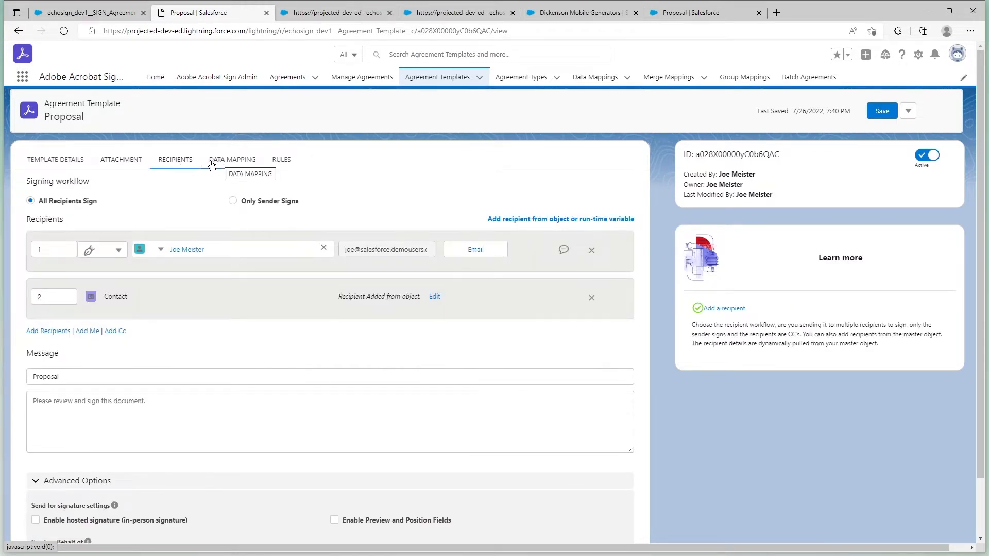
{"action": "left_click", "coordinate": [136, 166]}
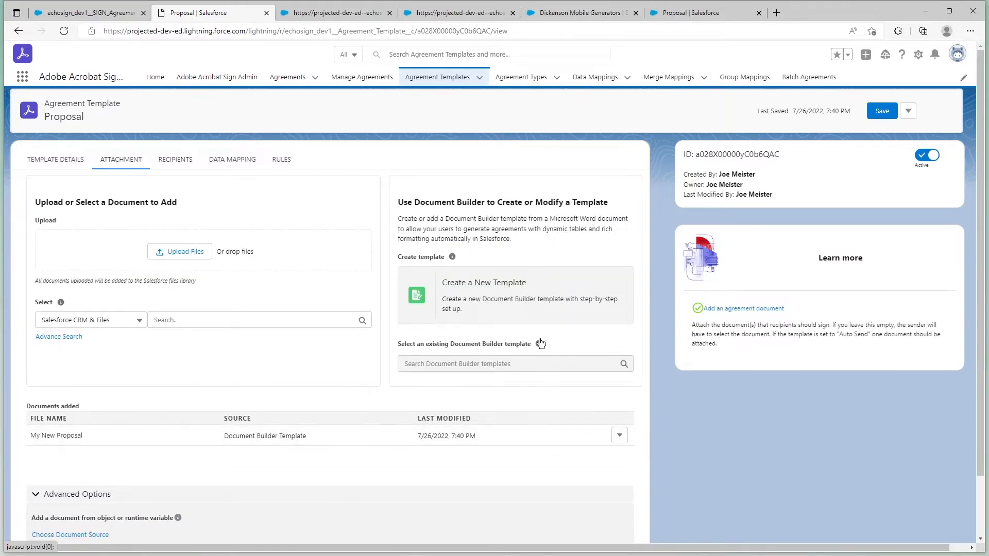
{"action": "left_click", "coordinate": [622, 436]}
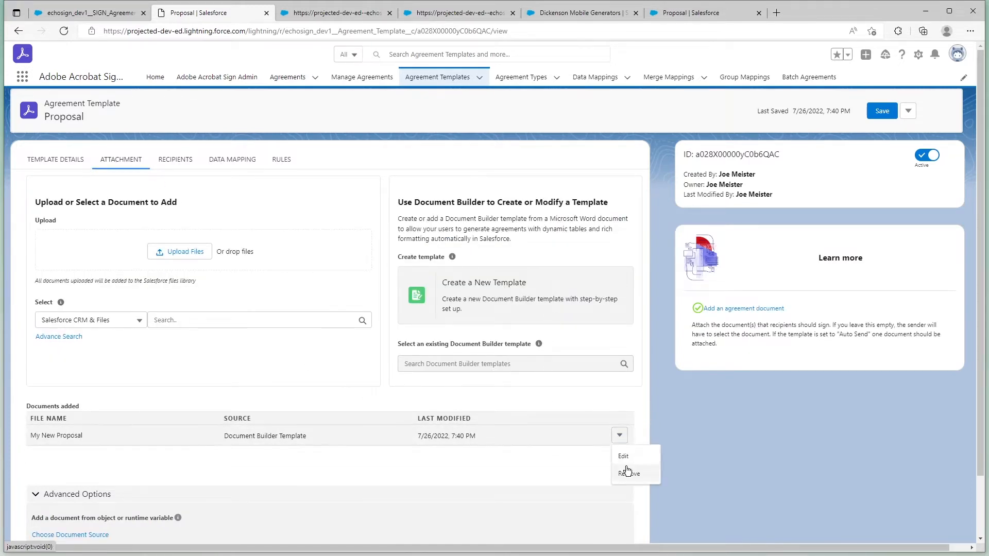
{"action": "left_click", "coordinate": [624, 471]}
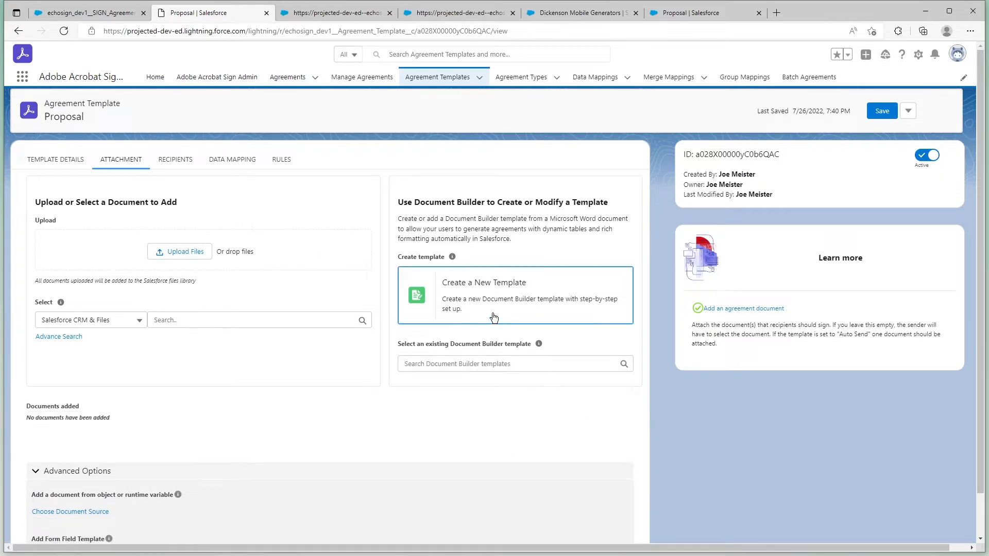
Create a new Document Builder template named "Proposal for Paper Clips".
{"action": "left_click", "coordinate": [493, 315]}
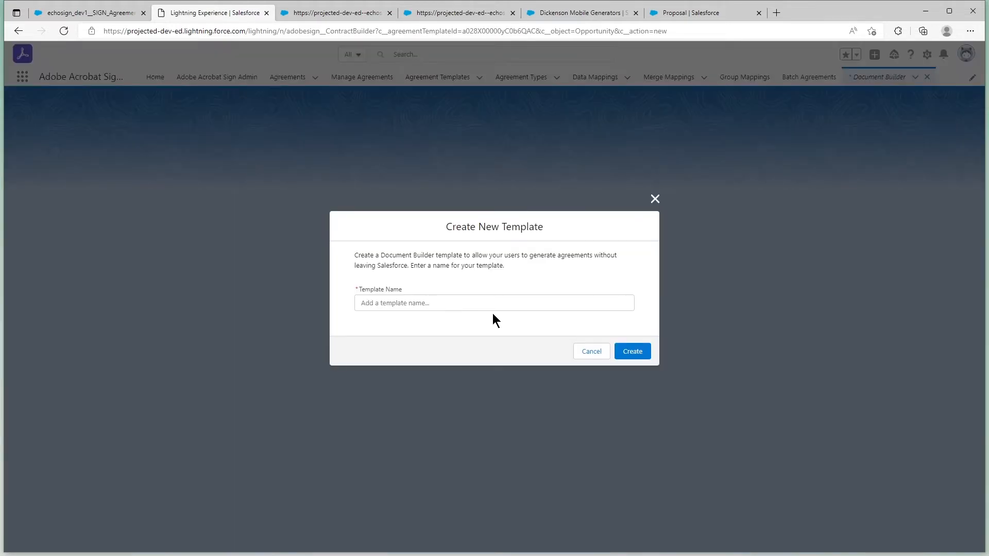
{"action": "left_click", "coordinate": [477, 306]}
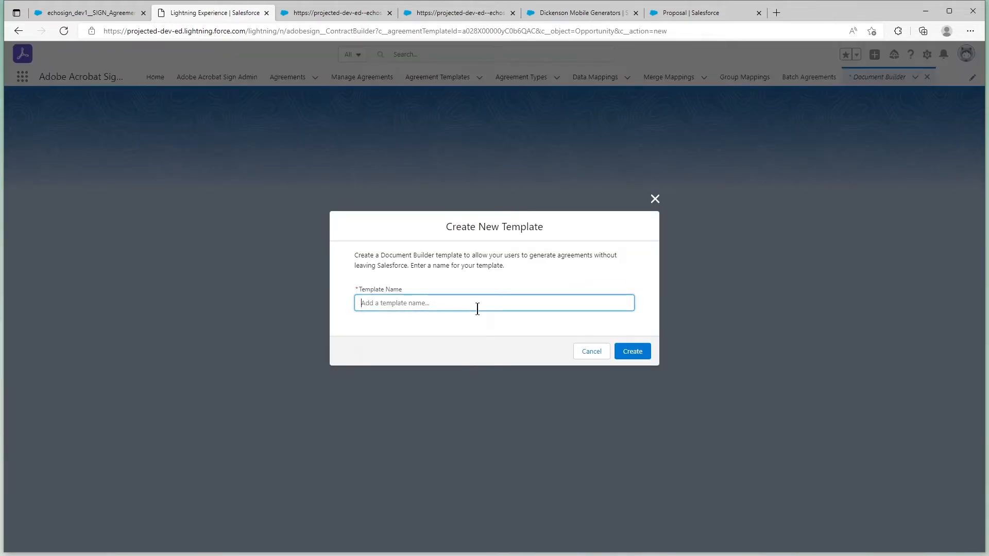
{"action": "type", "text": "Proposal for Paper Clips"}
{"action": "left_click", "coordinate": [618, 350]}
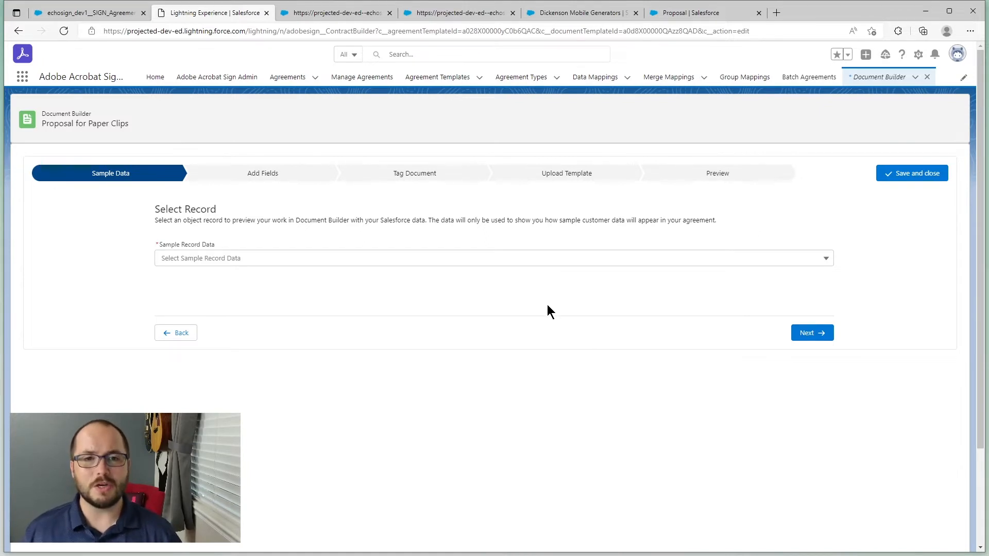
Use Burlington Textiles Weaving Plant Generator as the sample record data and continue to the Add Fields stage.
{"action": "left_click", "coordinate": [489, 259]}
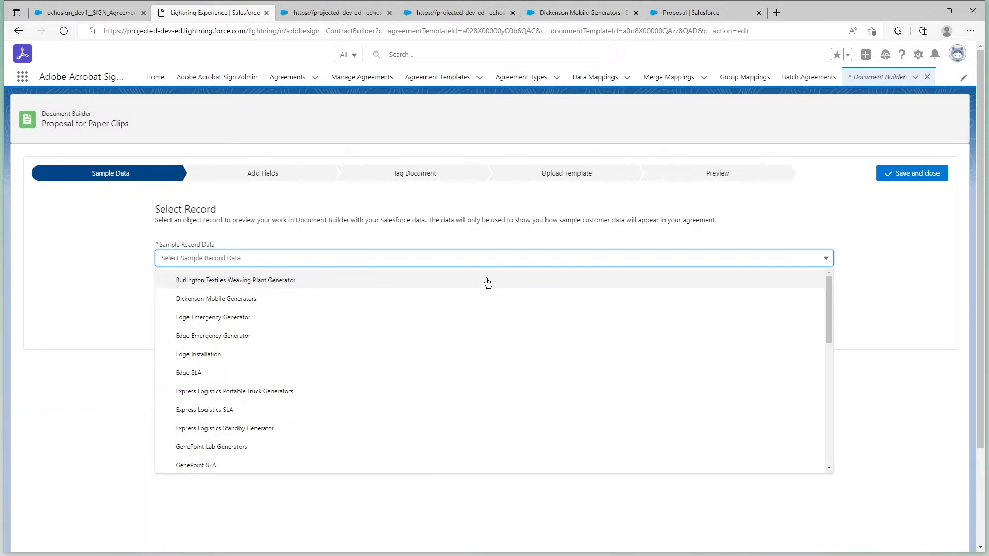
{"action": "left_click", "coordinate": [487, 281]}
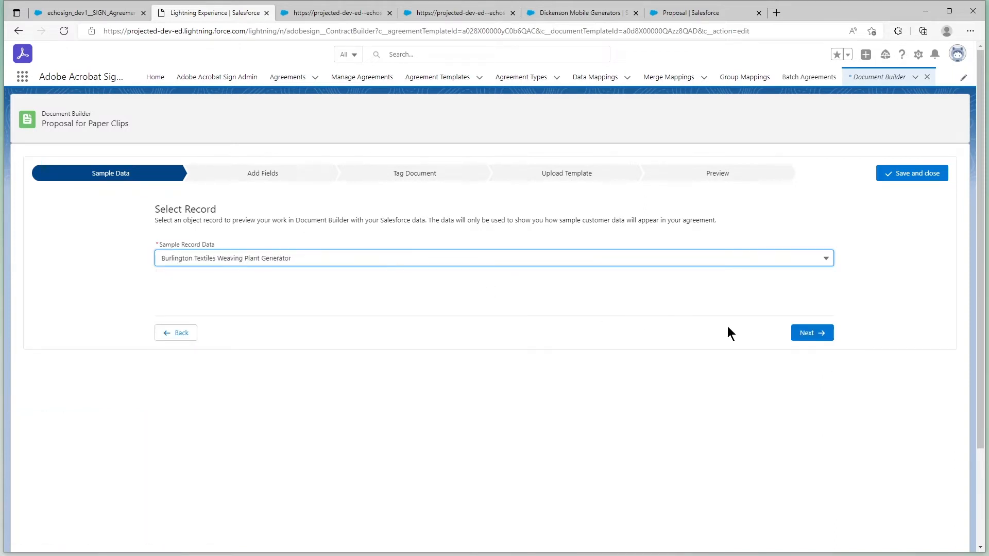
{"action": "left_click", "coordinate": [797, 333]}
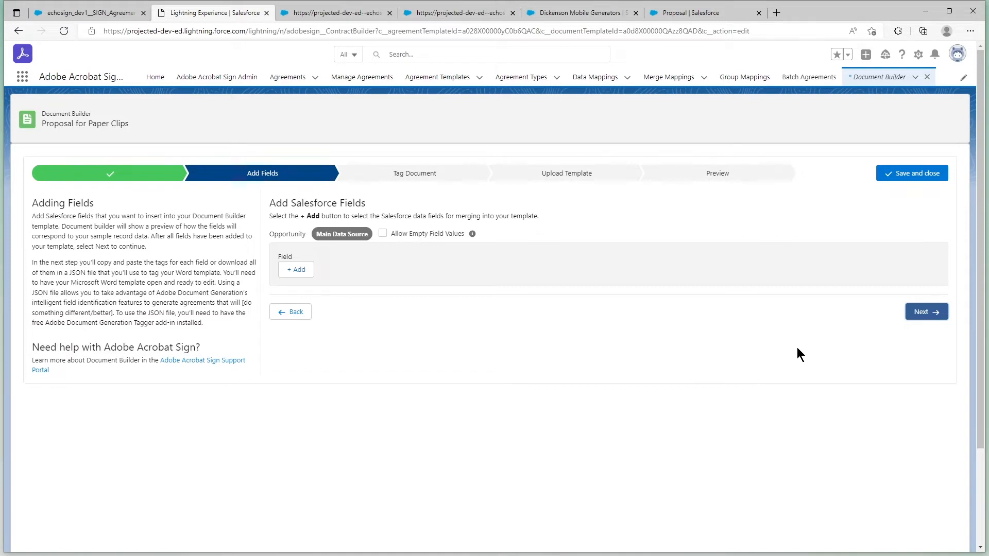
Add the opportunity's Name as the first Salesforce merge field.
{"action": "left_click", "coordinate": [302, 271]}
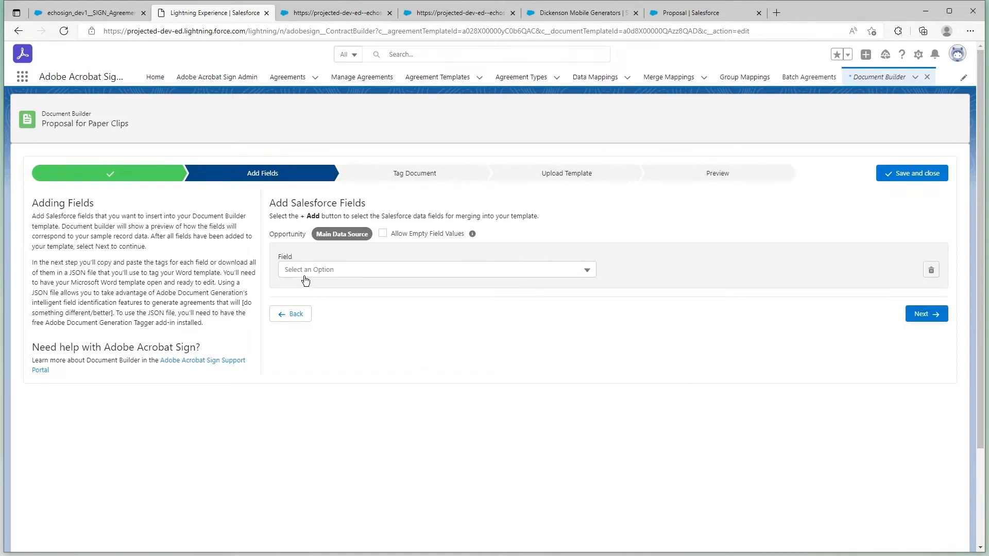
{"action": "left_click", "coordinate": [319, 277]}
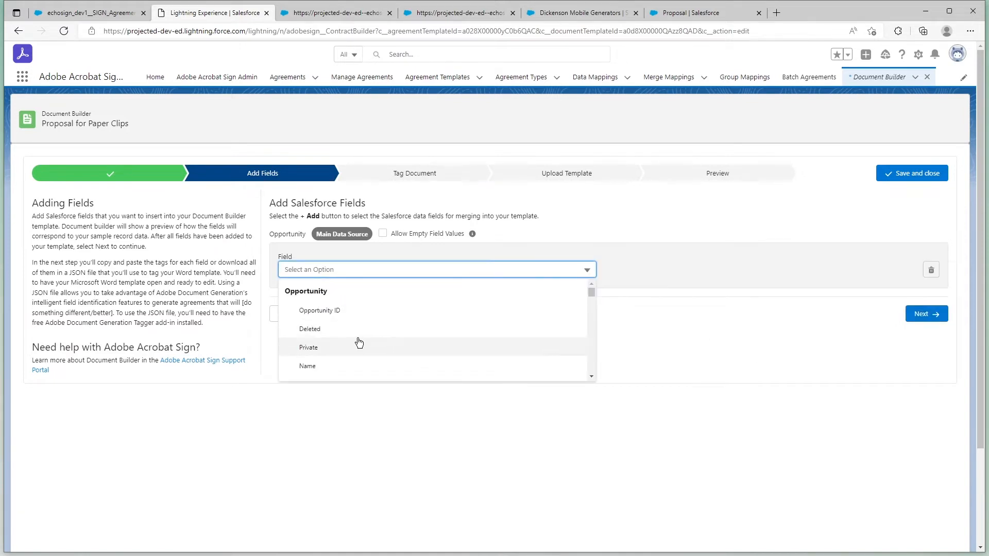
{"action": "scroll", "coordinate": [354, 342], "scroll_direction": "down", "scroll_amount": 2}
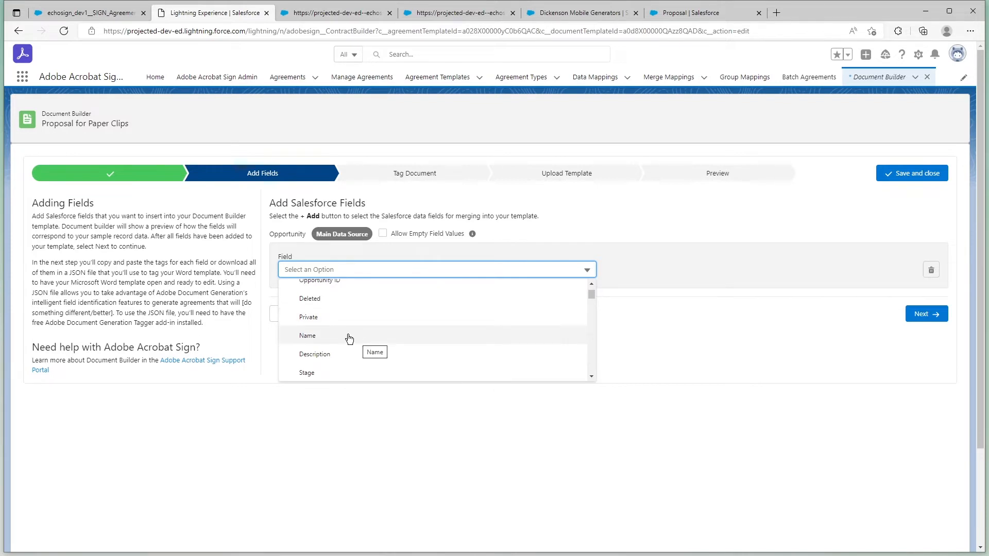
{"action": "left_click", "coordinate": [344, 338]}
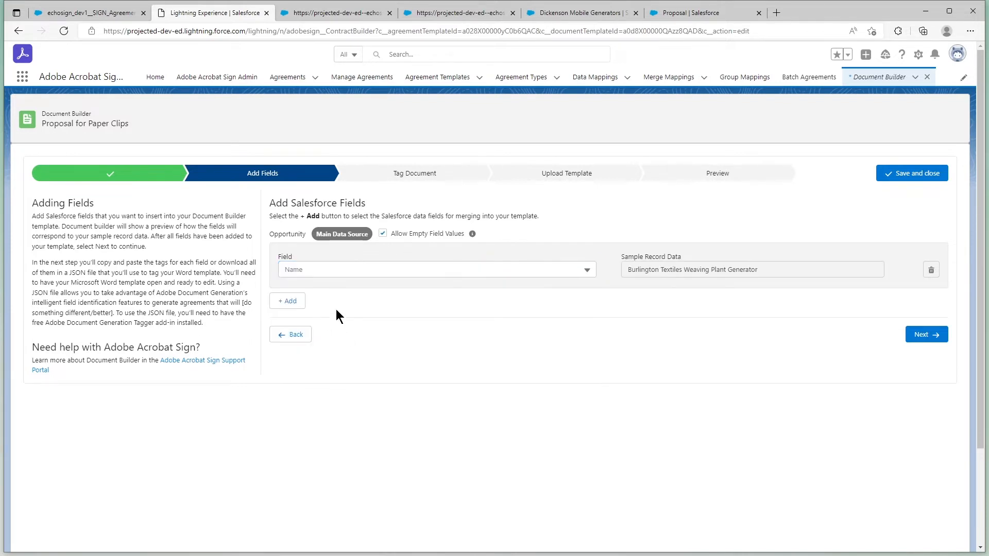
Add the opportunity's Stage as the second Salesforce merge field.
{"action": "left_click", "coordinate": [294, 301]}
{"action": "left_click", "coordinate": [307, 314]}
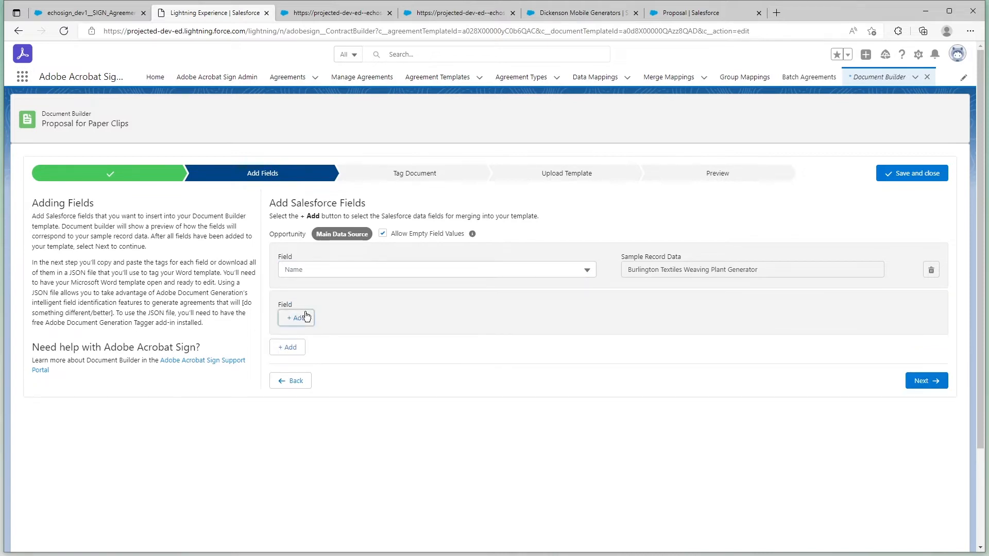
{"action": "left_click", "coordinate": [341, 321]}
{"action": "scroll", "coordinate": [345, 344], "scroll_direction": "down", "scroll_amount": 2}
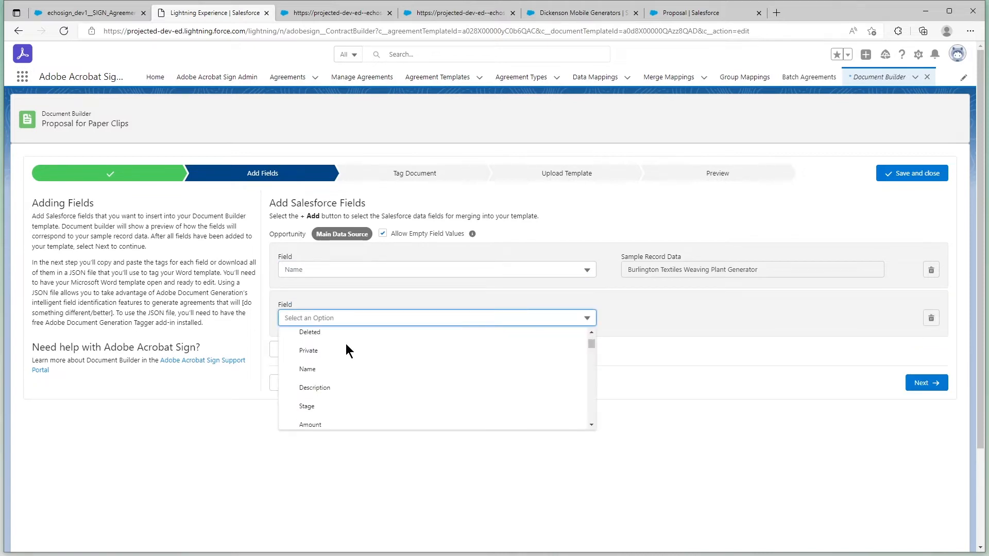
{"action": "left_click", "coordinate": [342, 389]}
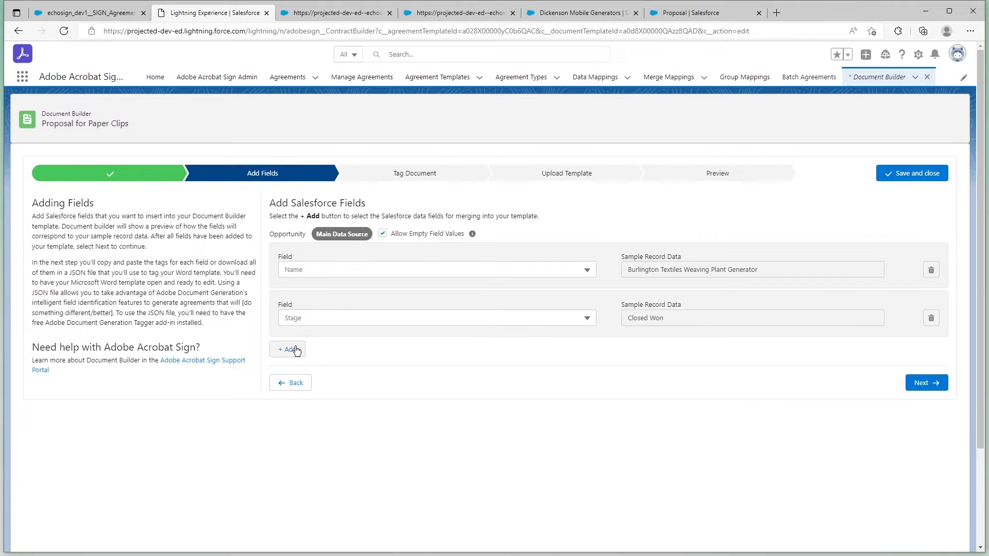
Add the opportunity's Amount as the third Salesforce merge field.
{"action": "left_click", "coordinate": [287, 350]}
{"action": "left_click", "coordinate": [303, 365]}
{"action": "left_click", "coordinate": [340, 369]}
{"action": "scroll", "coordinate": [376, 397], "scroll_direction": "down", "scroll_amount": 4}
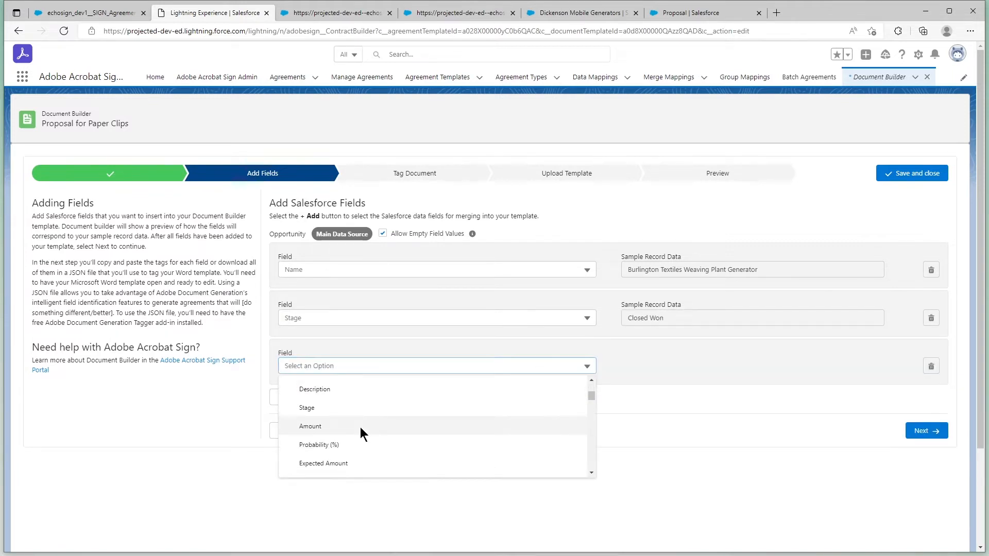
{"action": "left_click", "coordinate": [360, 427]}
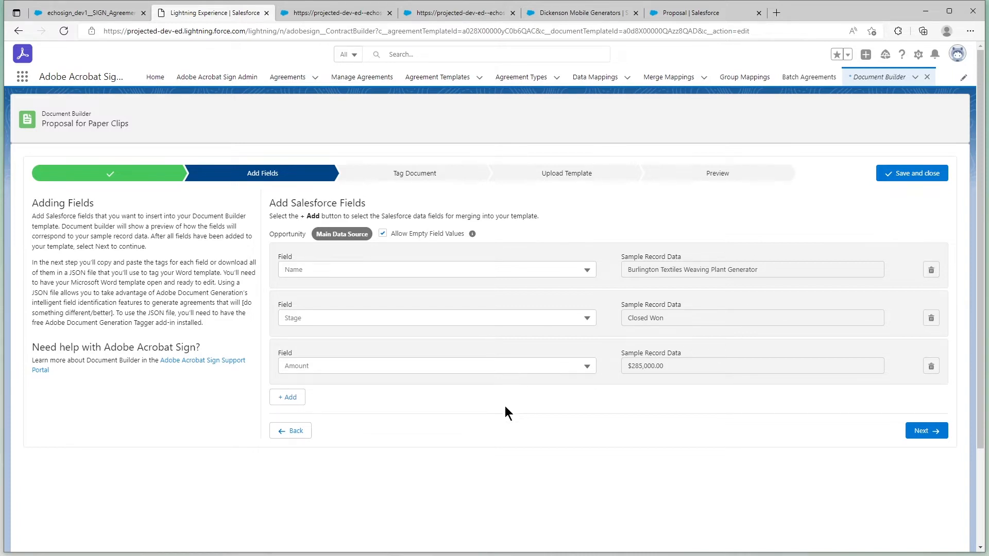
Add a fourth merge field using the Account ID(Account) lookup and choose Account Name under it.
{"action": "left_click", "coordinate": [304, 403]}
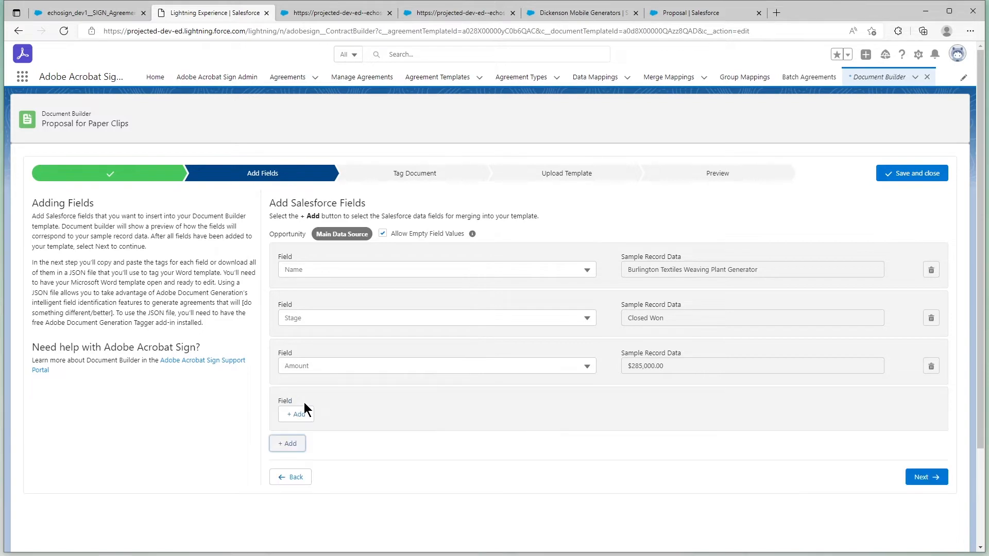
{"action": "left_click", "coordinate": [307, 414]}
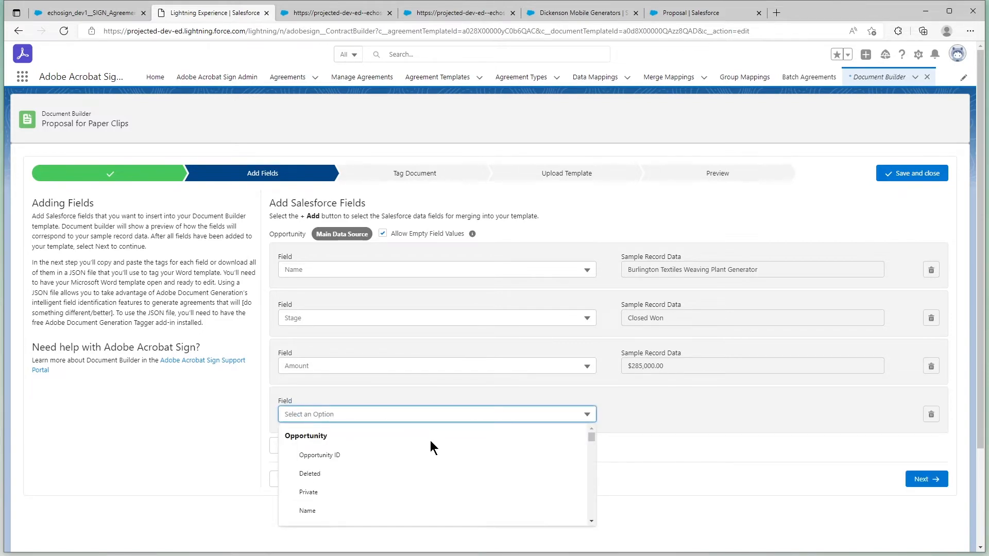
{"action": "scroll", "coordinate": [431, 441], "scroll_direction": "down", "scroll_amount": 4}
{"action": "scroll", "coordinate": [430, 441], "scroll_direction": "down", "scroll_amount": 10}
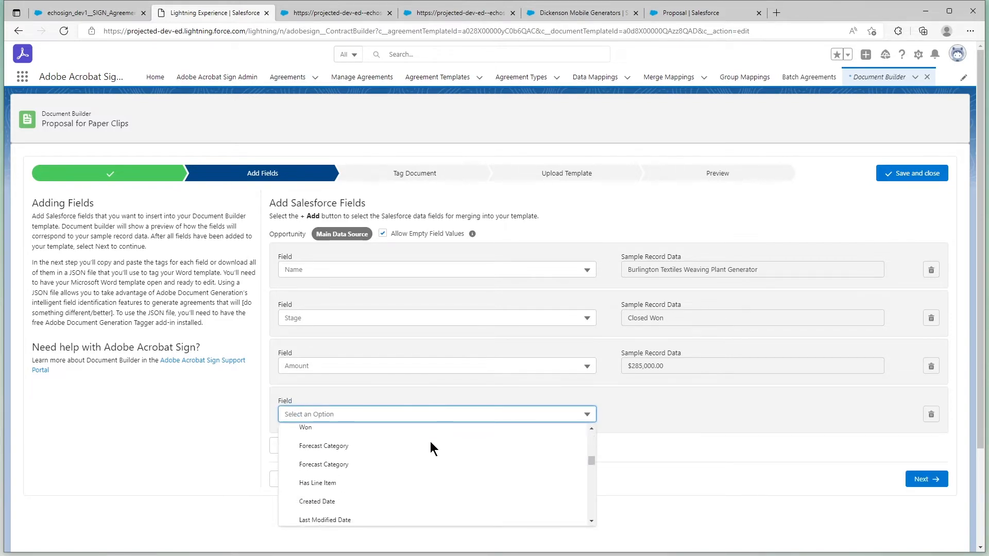
{"action": "scroll", "coordinate": [430, 440], "scroll_direction": "down", "scroll_amount": 2}
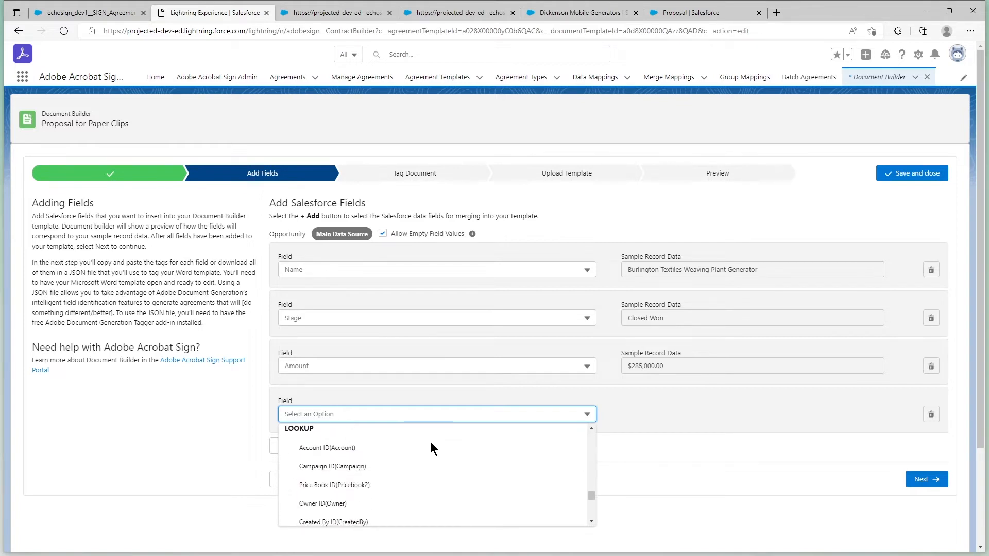
{"action": "left_click", "coordinate": [323, 450]}
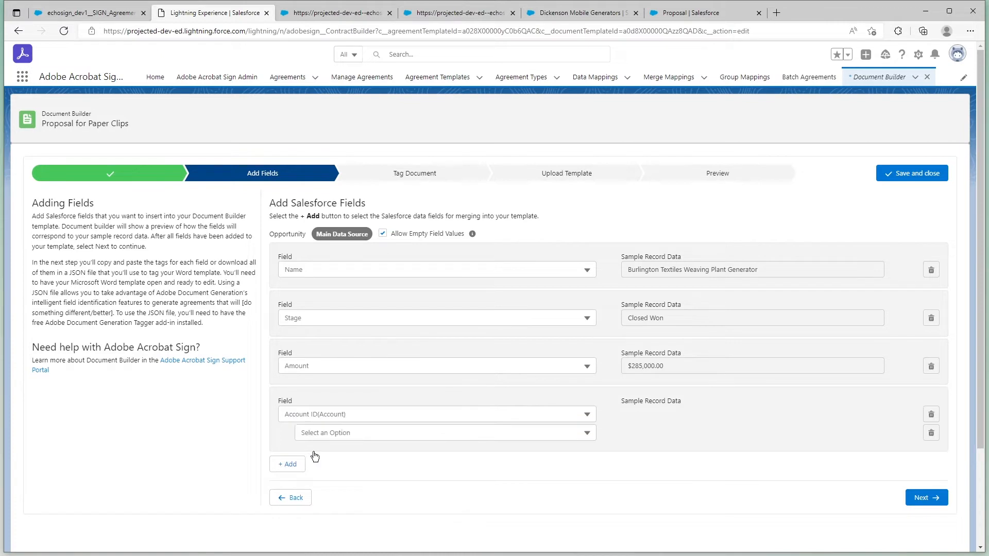
{"action": "left_click", "coordinate": [358, 434]}
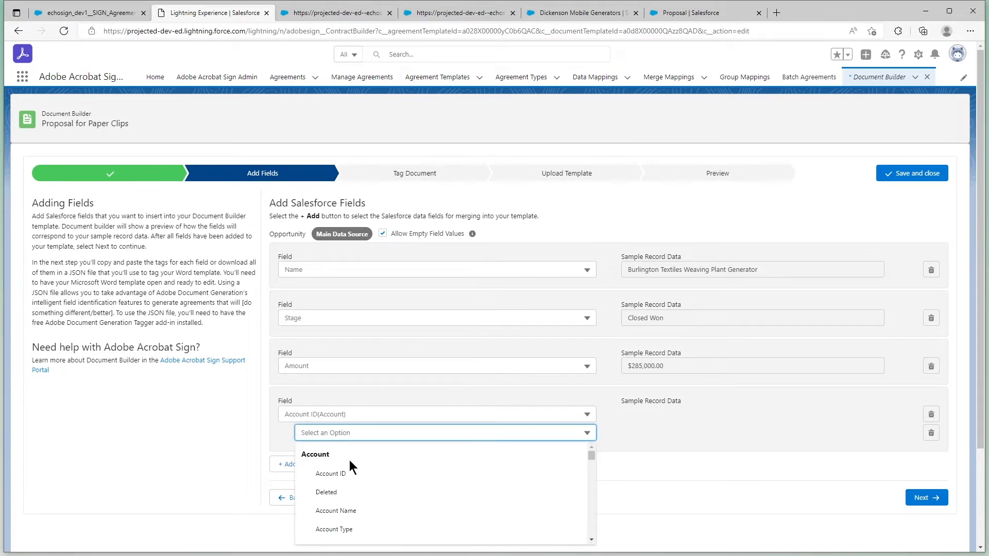
{"action": "left_click", "coordinate": [349, 495]}
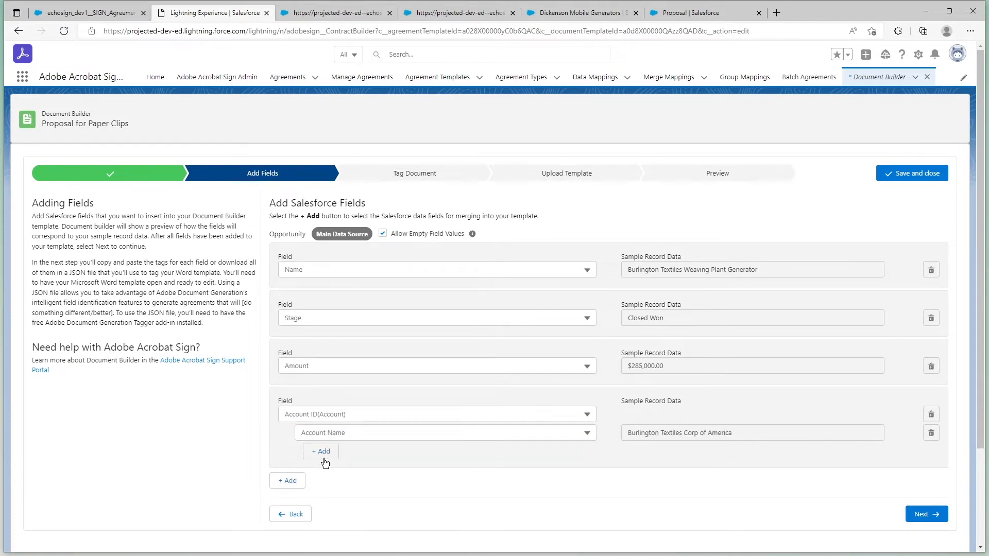
Add the Industry field under the Account lookup.
{"action": "left_click", "coordinate": [324, 458]}
{"action": "left_click", "coordinate": [343, 456]}
{"action": "scroll", "coordinate": [360, 489], "scroll_direction": "down", "scroll_amount": 2}
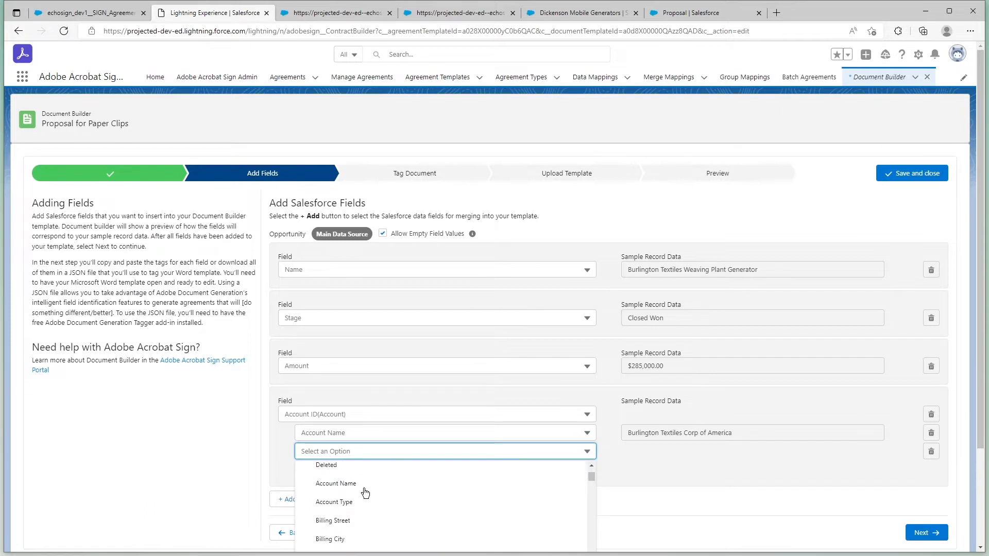
{"action": "scroll", "coordinate": [365, 493], "scroll_direction": "down", "scroll_amount": 3}
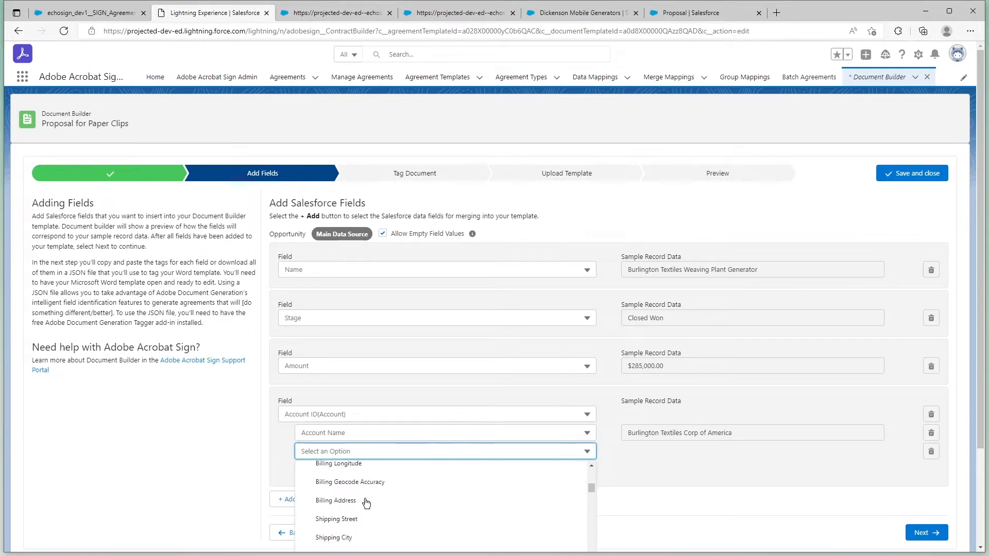
{"action": "scroll", "coordinate": [366, 503], "scroll_direction": "down", "scroll_amount": 4}
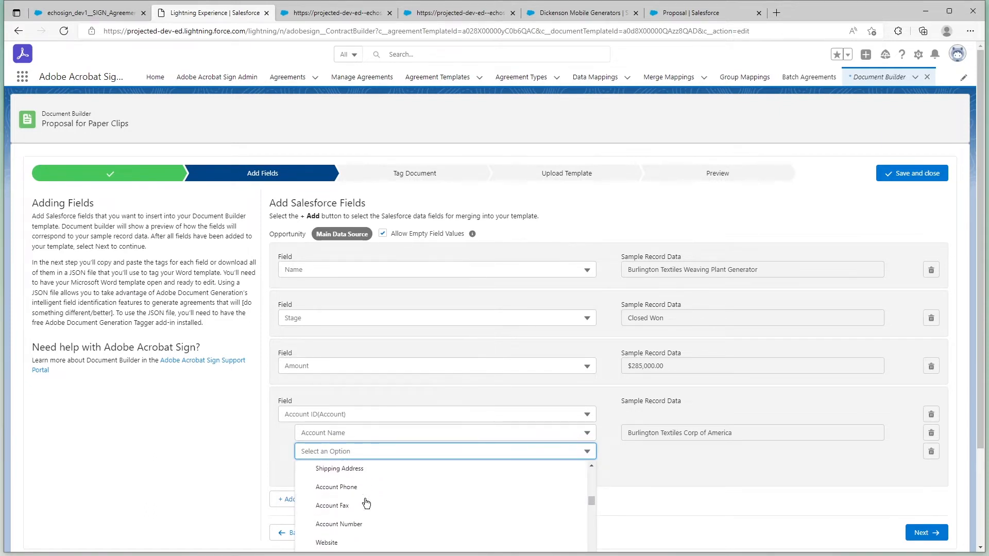
{"action": "scroll", "coordinate": [366, 503], "scroll_direction": "down", "scroll_amount": 2}
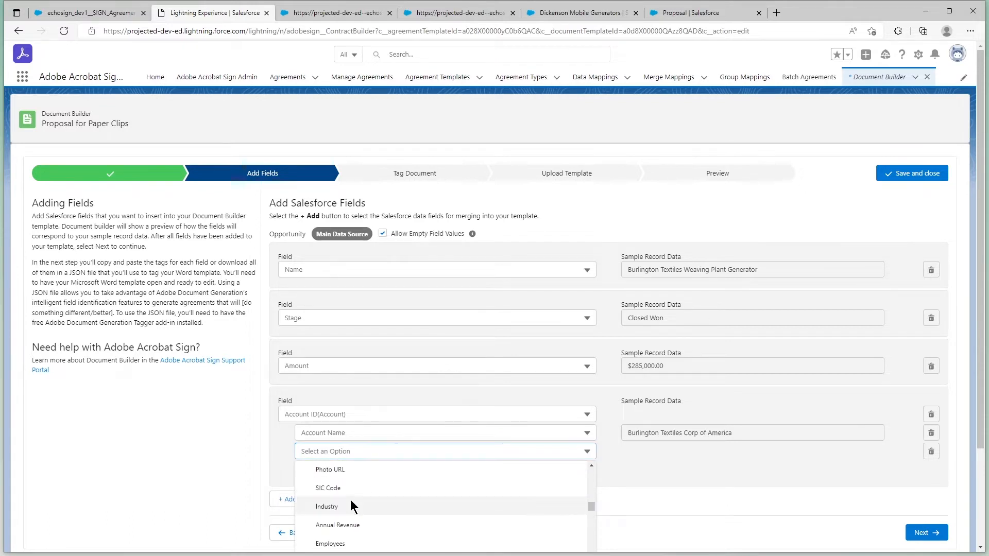
{"action": "left_click", "coordinate": [327, 506]}
Add the Billing Street and Billing City fields under the Account lookup.
{"action": "left_click", "coordinate": [340, 469]}
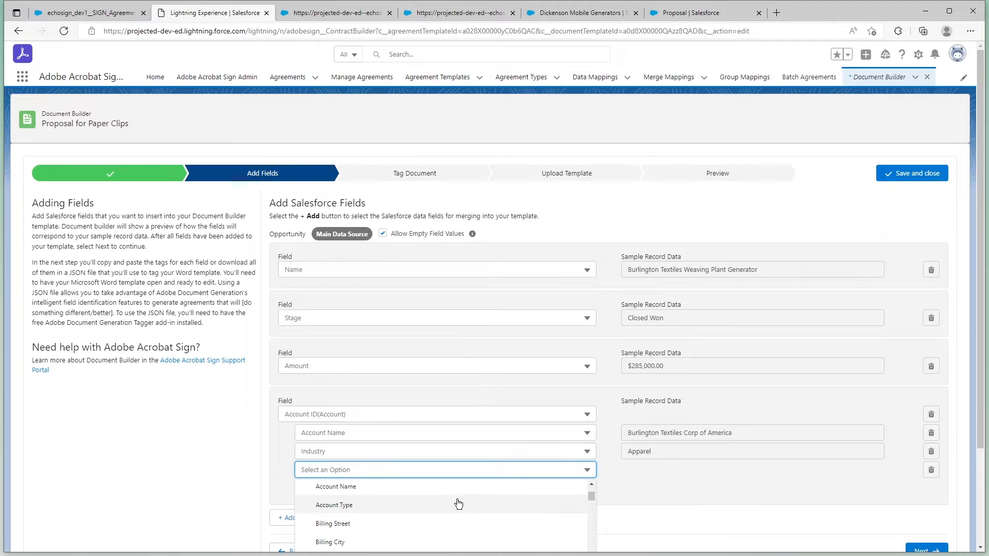
{"action": "left_click", "coordinate": [384, 523]}
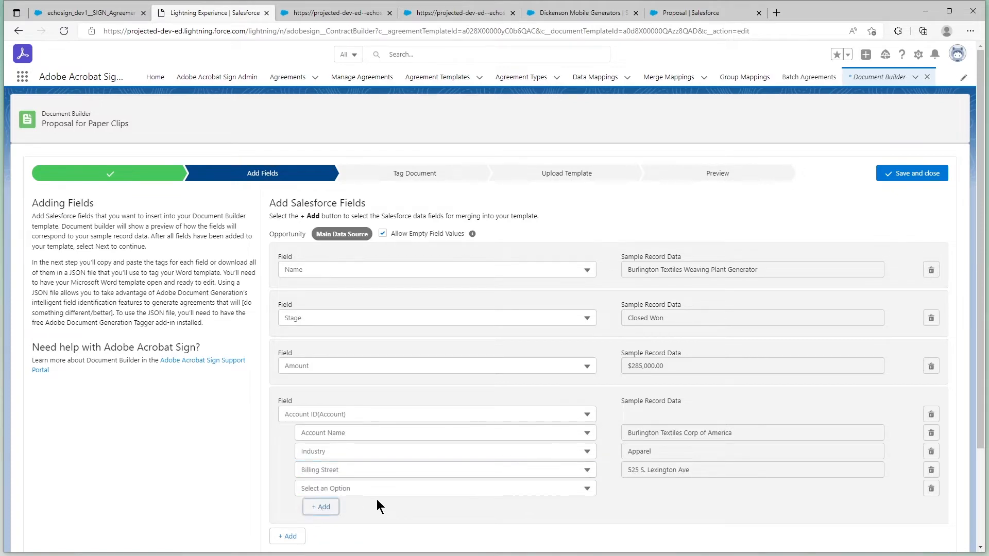
{"action": "left_click", "coordinate": [375, 493]}
{"action": "left_click", "coordinate": [471, 493]}
{"action": "scroll", "coordinate": [517, 491], "scroll_direction": "down", "scroll_amount": 3}
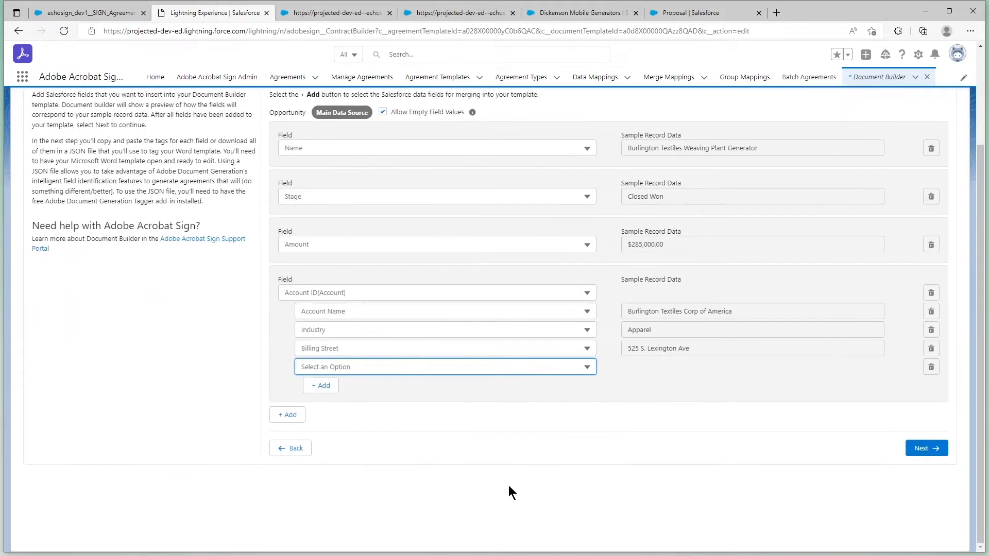
{"action": "left_click", "coordinate": [436, 366]}
{"action": "scroll", "coordinate": [413, 424], "scroll_direction": "down", "scroll_amount": 2}
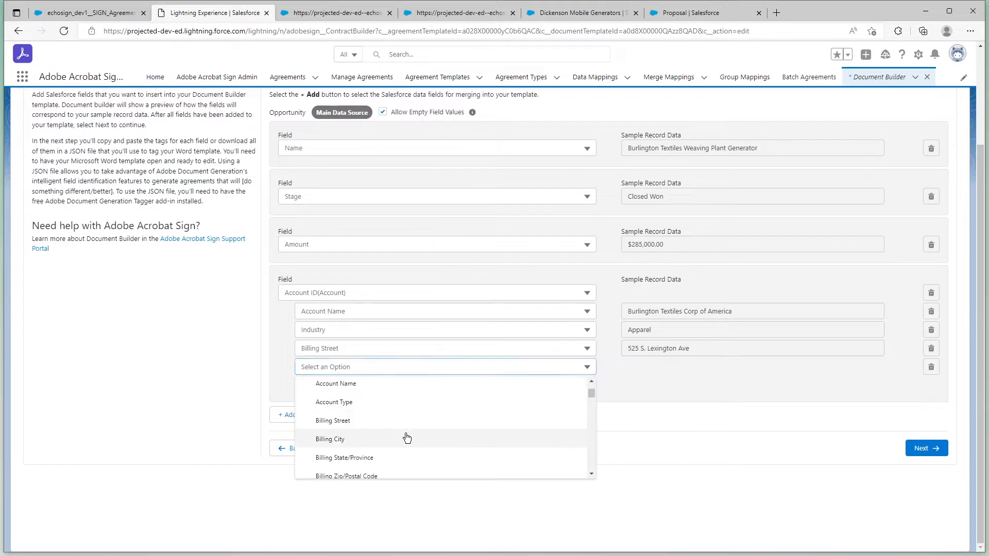
{"action": "left_click", "coordinate": [407, 438]}
Add the Billing State/Province and Billing Zip/Postal Code fields under the Account lookup.
{"action": "left_click", "coordinate": [384, 386]}
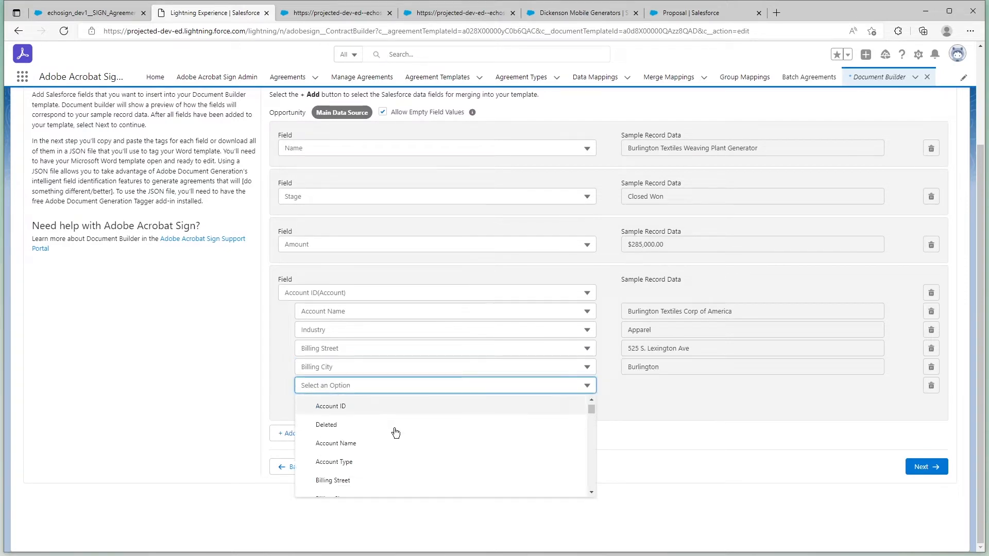
{"action": "scroll", "coordinate": [394, 433], "scroll_direction": "down", "scroll_amount": 1}
{"action": "left_click", "coordinate": [375, 459]}
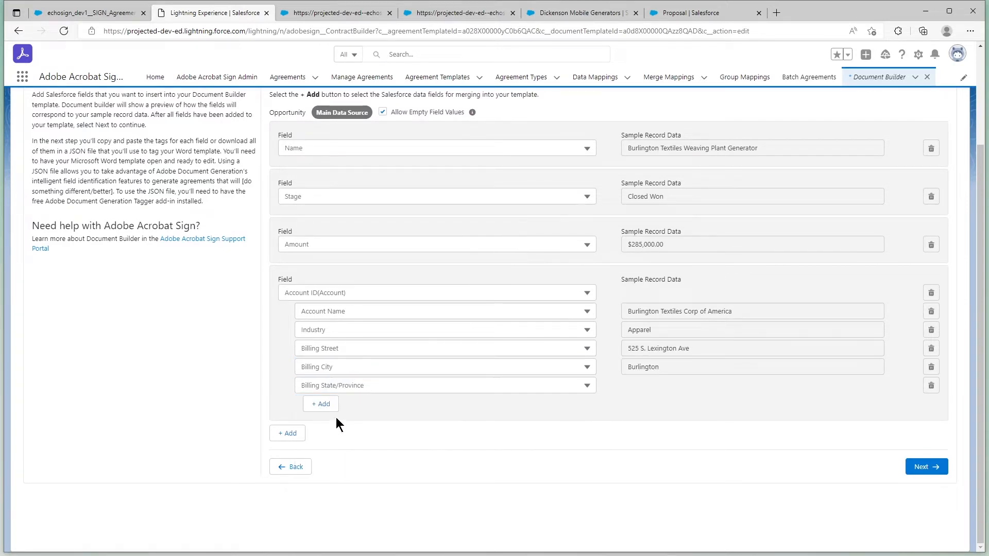
{"action": "left_click", "coordinate": [332, 409]}
{"action": "left_click", "coordinate": [379, 407]}
{"action": "scroll", "coordinate": [395, 456], "scroll_direction": "down", "scroll_amount": 2}
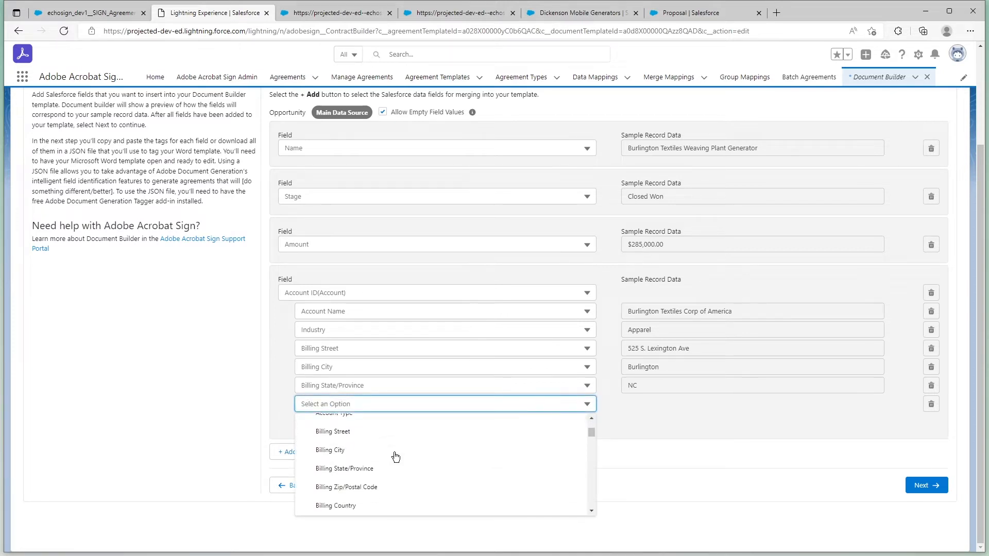
{"action": "scroll", "coordinate": [395, 455], "scroll_direction": "down", "scroll_amount": 4}
{"action": "scroll", "coordinate": [395, 453], "scroll_direction": "up", "scroll_amount": 3}
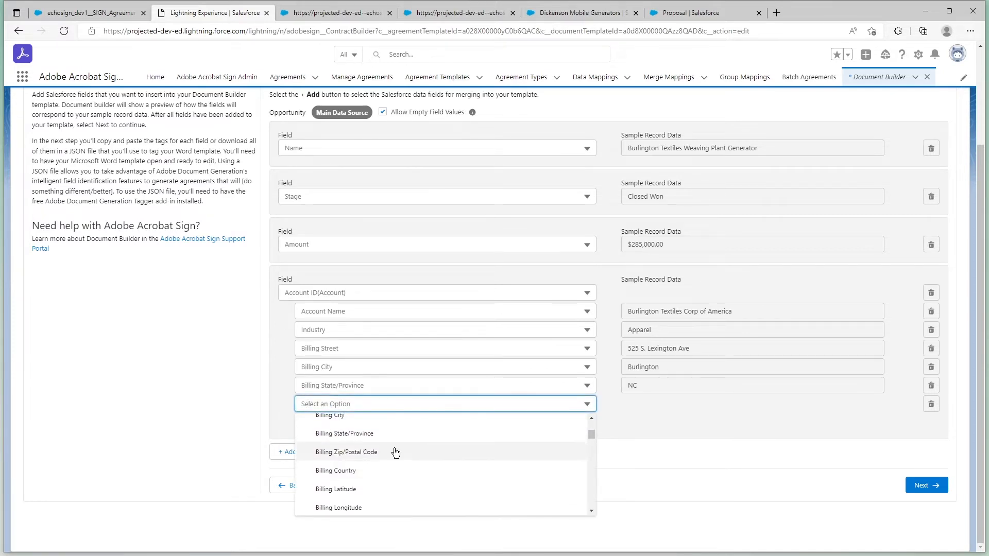
{"action": "left_click", "coordinate": [395, 452]}
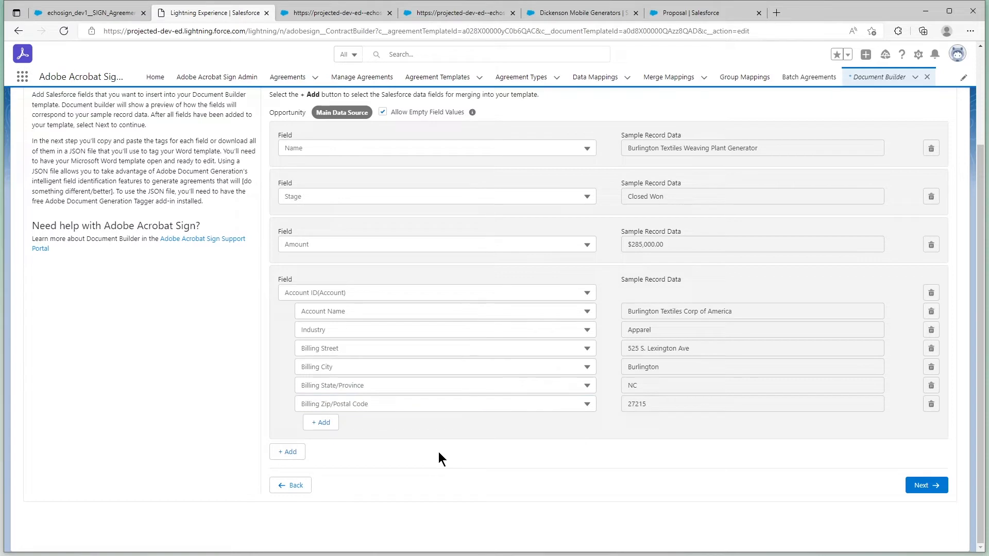
Add another merge field based on the related object Opportunity Product(OpportunityLineItem).
{"action": "left_click", "coordinate": [292, 452]}
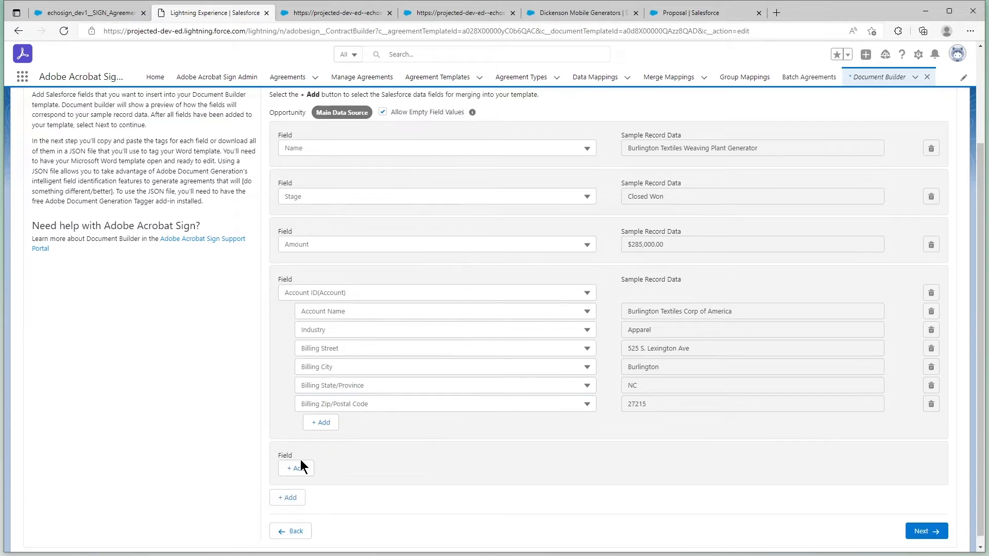
{"action": "left_click", "coordinate": [301, 467]}
{"action": "left_click", "coordinate": [309, 468]}
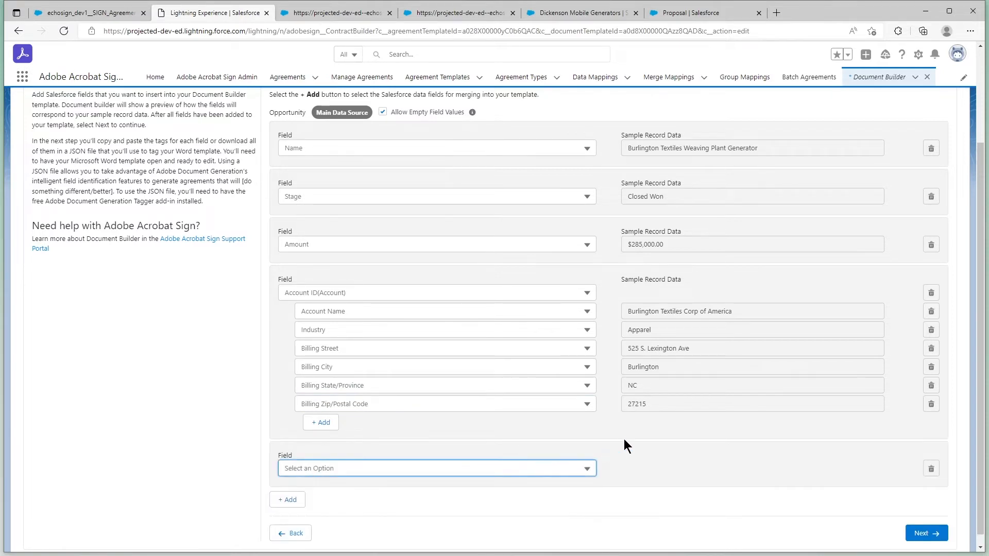
{"action": "left_click", "coordinate": [569, 468]}
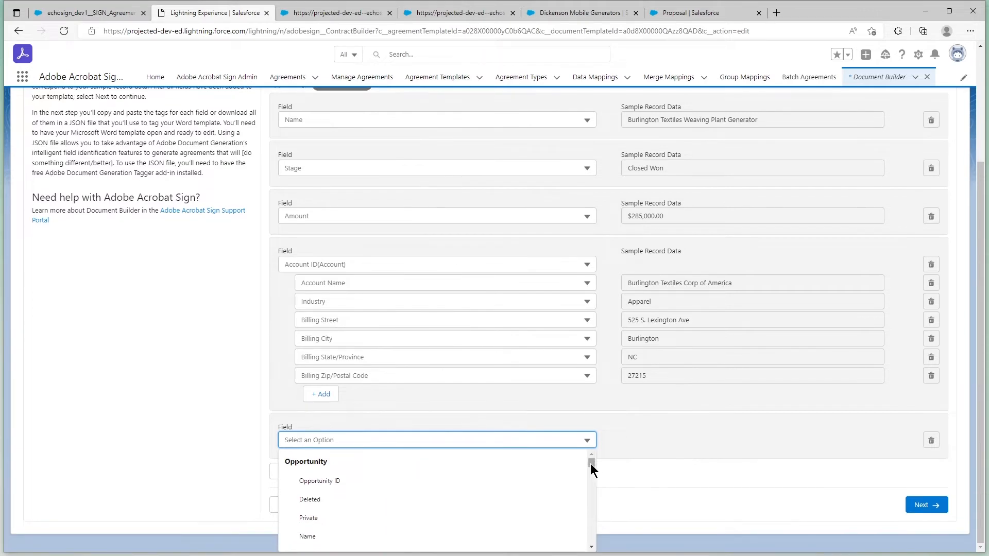
{"action": "left_click_drag", "start_coordinate": [590, 463], "coordinate": [590, 542]}
{"action": "scroll", "coordinate": [590, 538], "scroll_direction": "up", "scroll_amount": 2}
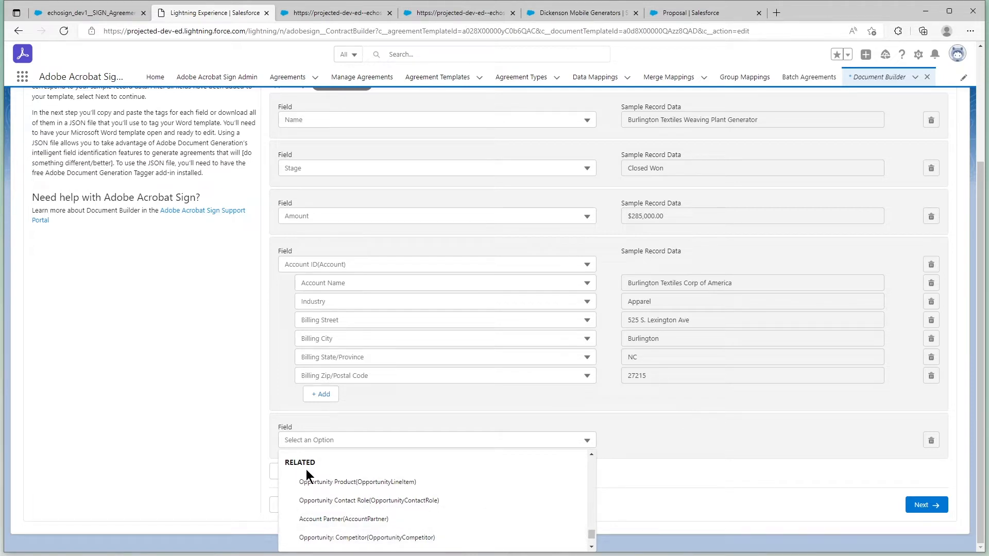
{"action": "left_click", "coordinate": [333, 484]}
Choose Opportunity Product Name as the first field under Opportunity Product.
{"action": "left_click", "coordinate": [353, 463]}
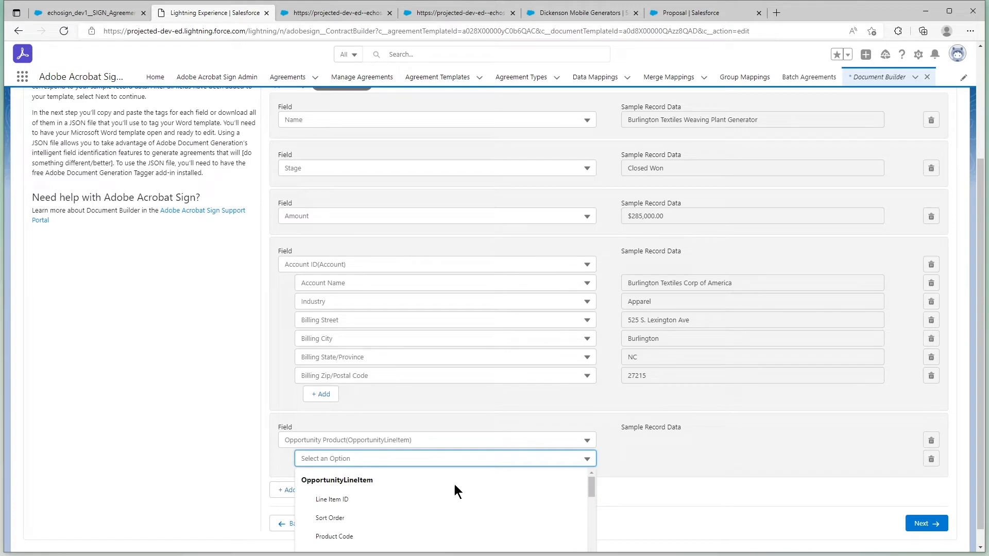
{"action": "left_click", "coordinate": [629, 457]}
{"action": "left_click", "coordinate": [587, 460]}
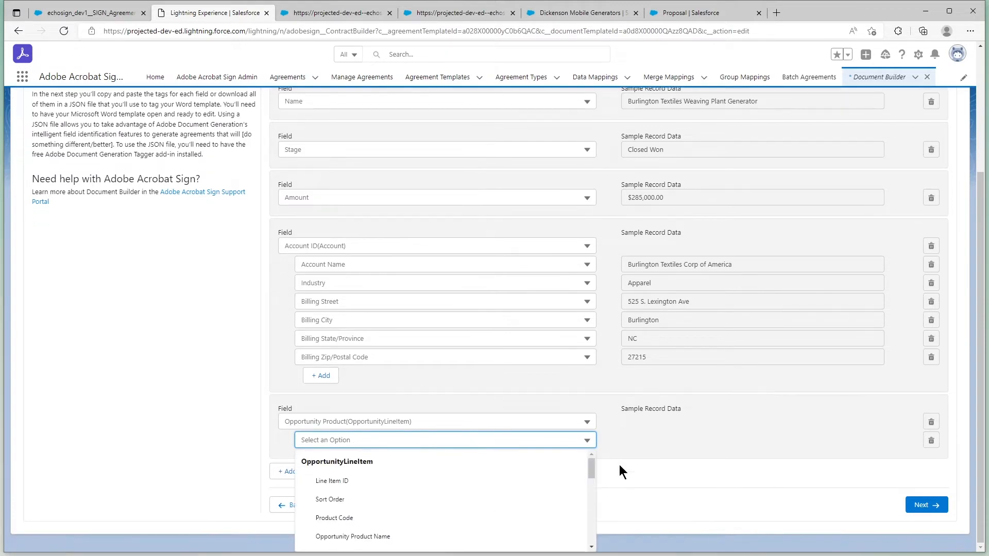
{"action": "scroll", "coordinate": [558, 487], "scroll_direction": "down", "scroll_amount": 2}
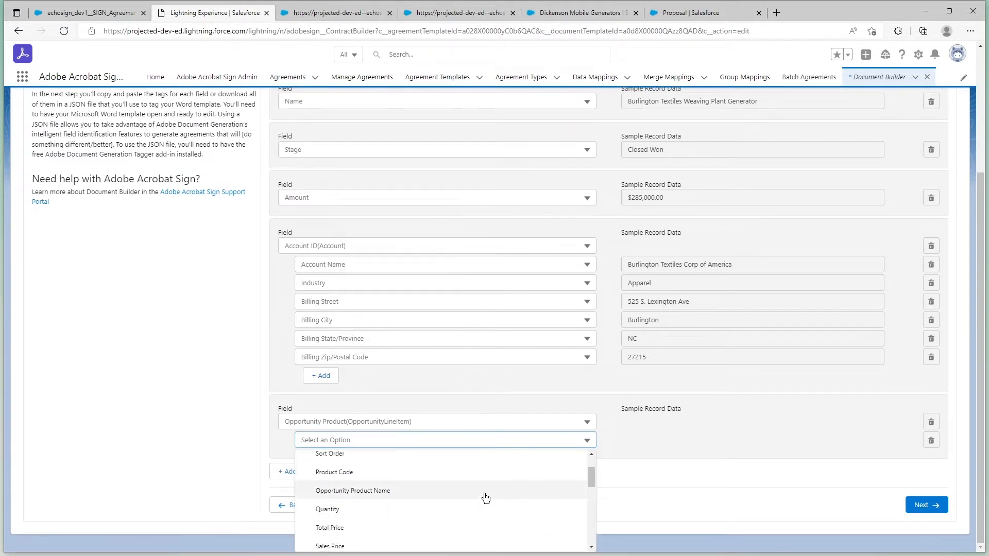
{"action": "left_click", "coordinate": [485, 496]}
Add the Sales Price field under Opportunity Product.
{"action": "left_click", "coordinate": [324, 459]}
{"action": "left_click", "coordinate": [351, 463]}
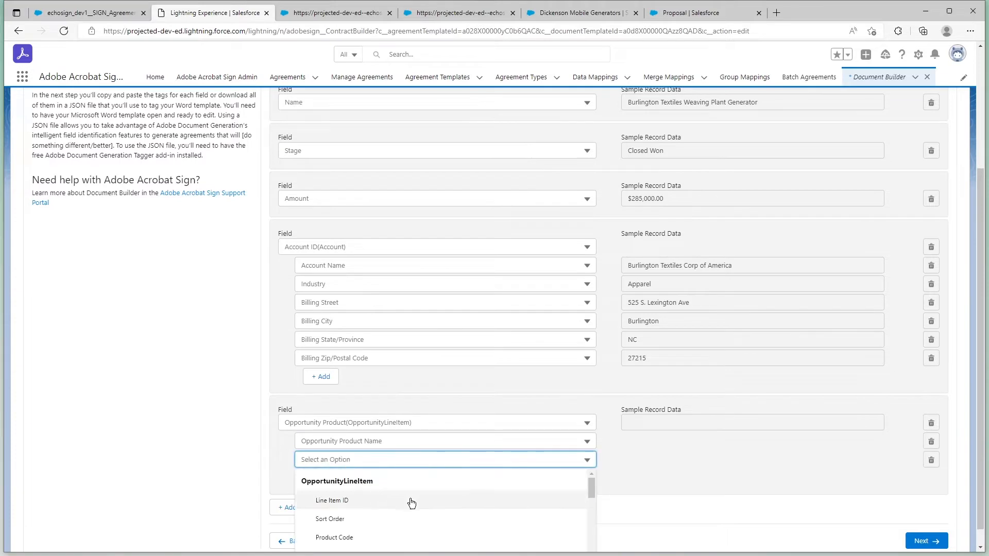
{"action": "scroll", "coordinate": [530, 497], "scroll_direction": "down", "scroll_amount": 3}
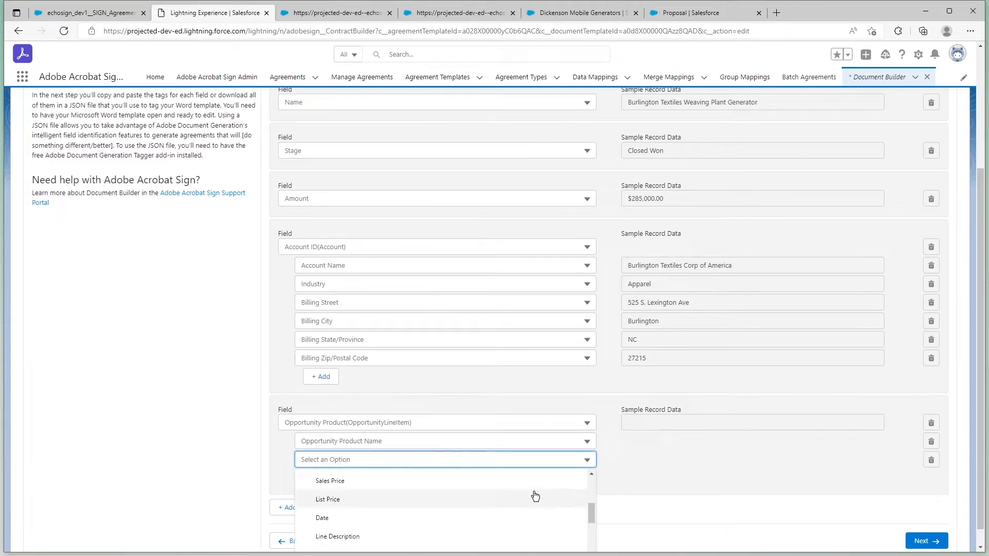
{"action": "scroll", "coordinate": [535, 495], "scroll_direction": "up", "scroll_amount": 1}
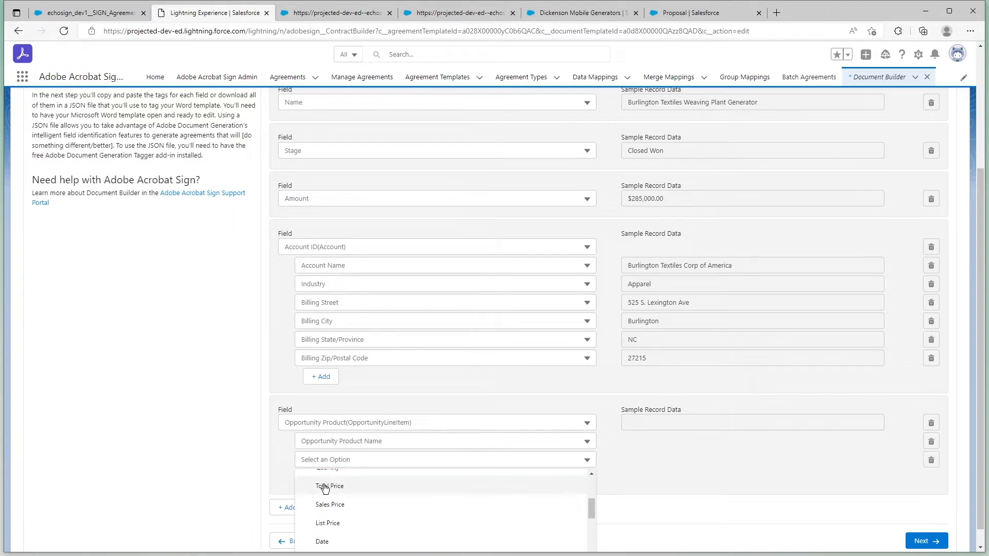
{"action": "left_click", "coordinate": [326, 500]}
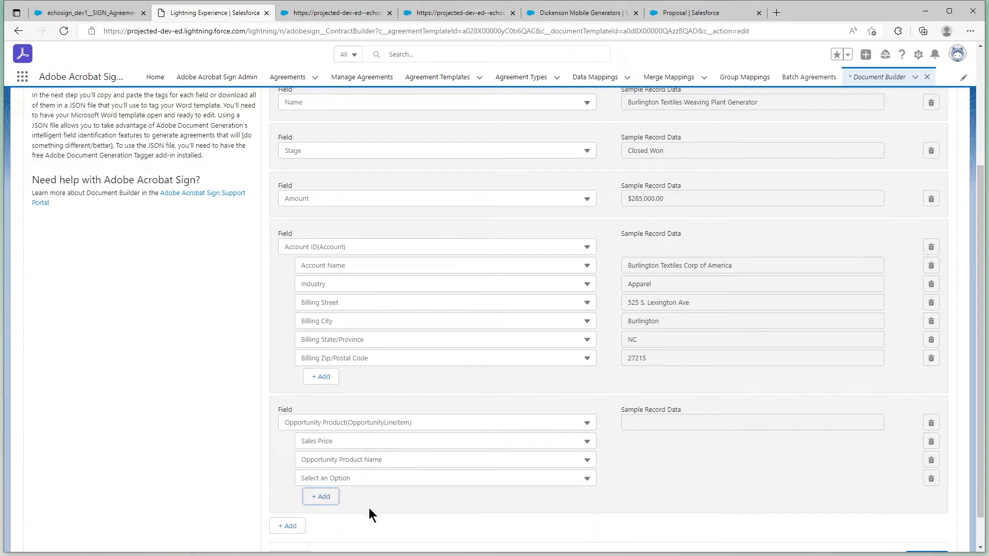
Add the Quantity field under Opportunity Product.
{"action": "left_click", "coordinate": [349, 483]}
{"action": "scroll", "coordinate": [412, 510], "scroll_direction": "down", "scroll_amount": 3}
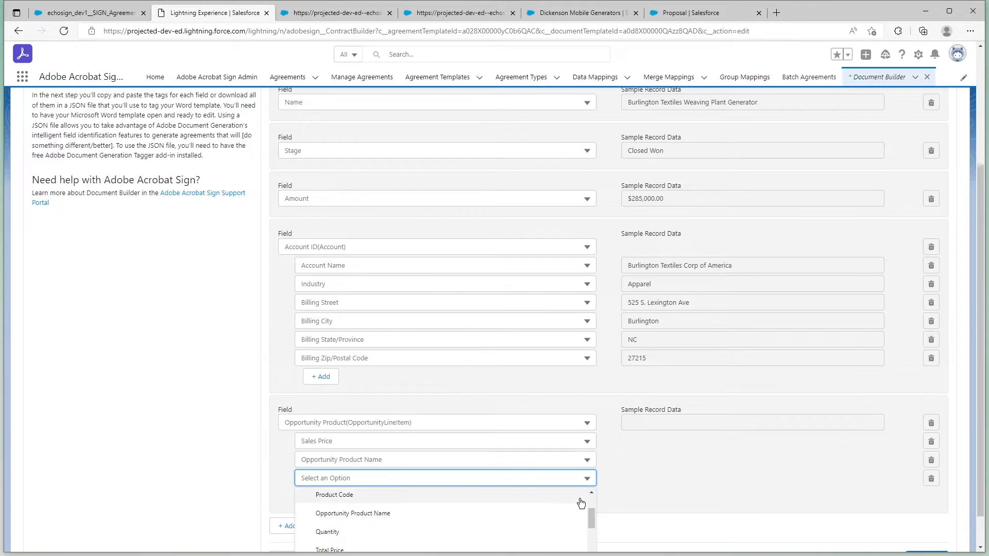
{"action": "left_click", "coordinate": [504, 532]}
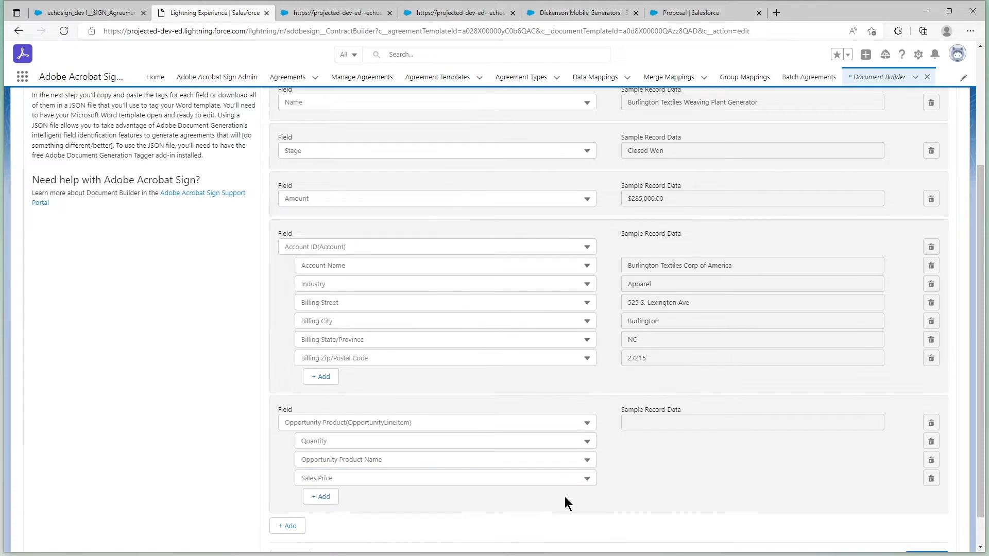
Finish adding fields and continue to the Tag Document stage.
{"action": "scroll", "coordinate": [565, 496], "scroll_direction": "down", "scroll_amount": 5}
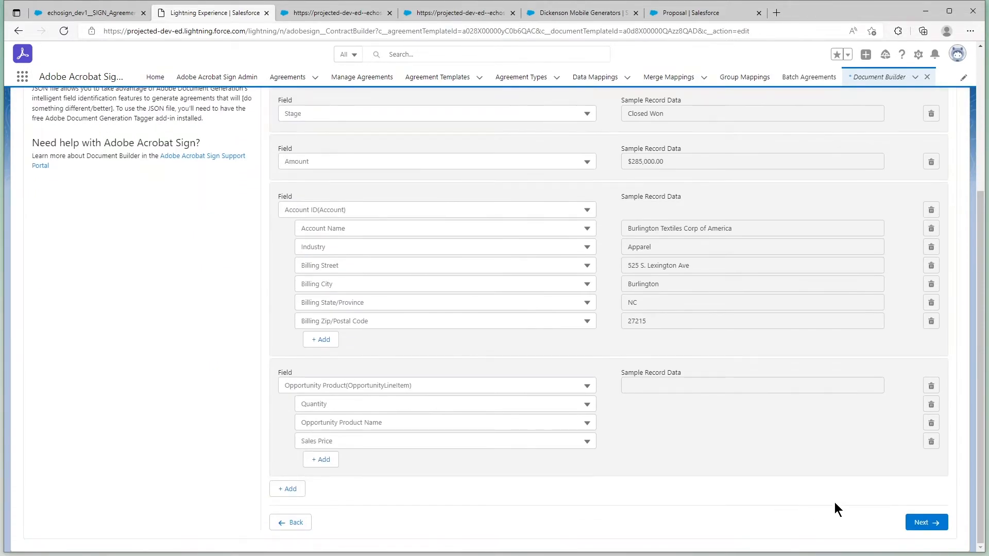
{"action": "scroll", "coordinate": [681, 428], "scroll_direction": "down", "scroll_amount": 5}
{"action": "left_click", "coordinate": [911, 522]}
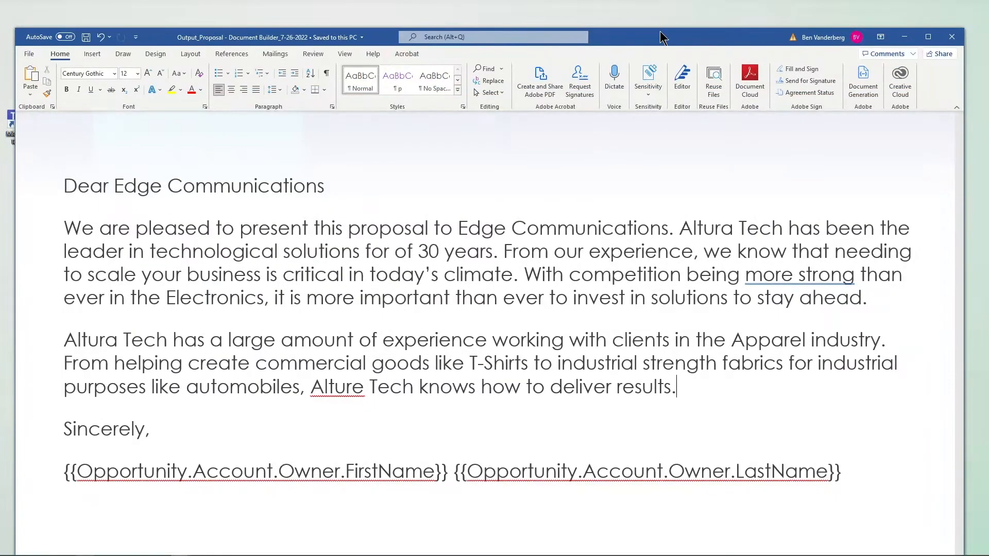
In the Word proposal, replace "Edge Communications" in the cover title with the copied {{Opportunity.Name}} tag.
{"action": "left_click_drag", "start_coordinate": [659, 32], "coordinate": [663, 12]}
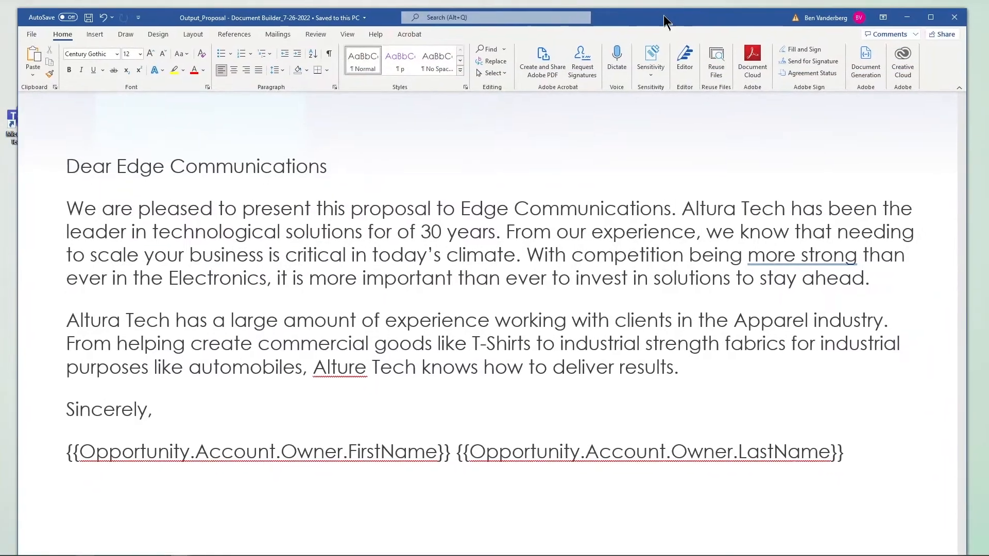
{"action": "scroll", "coordinate": [632, 152], "scroll_direction": "up", "scroll_amount": 10}
{"action": "scroll", "coordinate": [633, 153], "scroll_direction": "up", "scroll_amount": 10}
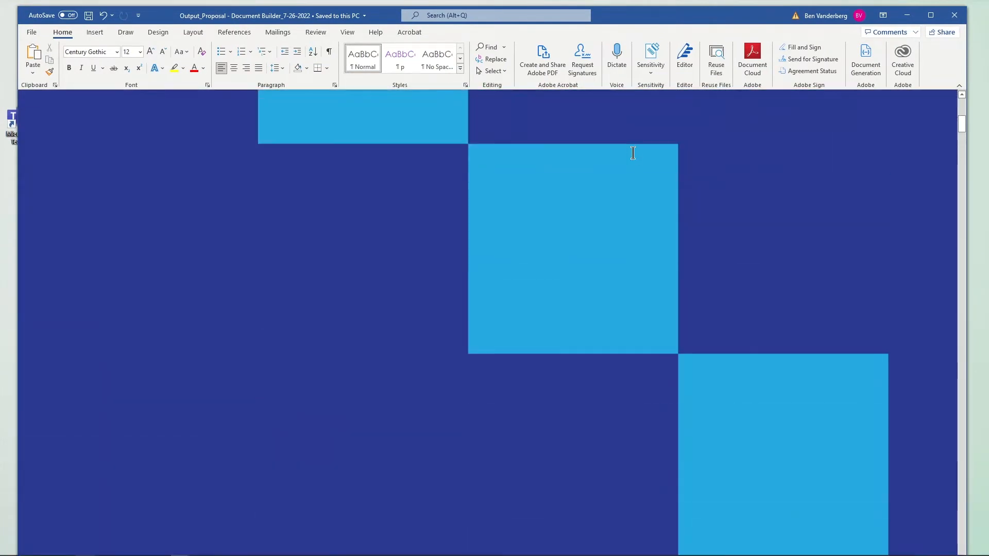
{"action": "double_click", "coordinate": [690, 404]}
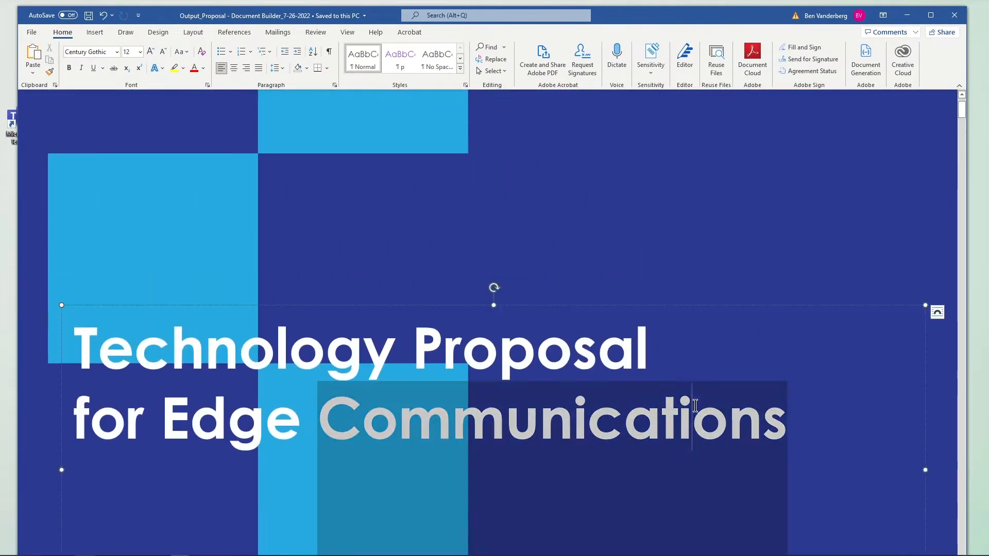
{"action": "left_click_drag", "start_coordinate": [786, 417], "coordinate": [162, 419]}
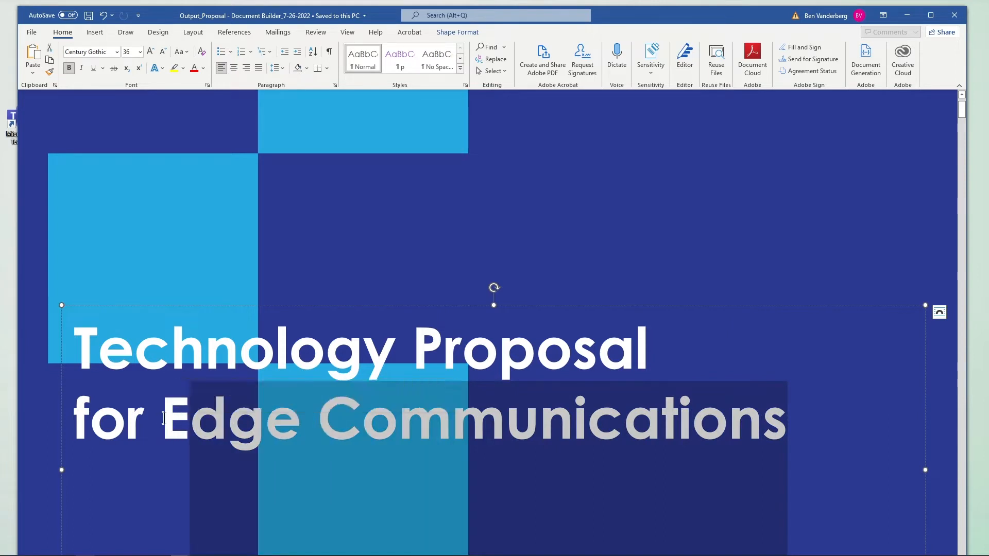
{"action": "key", "text": "shift+Left"}
{"action": "type", "text": "{{Opportunity.Name}}"}
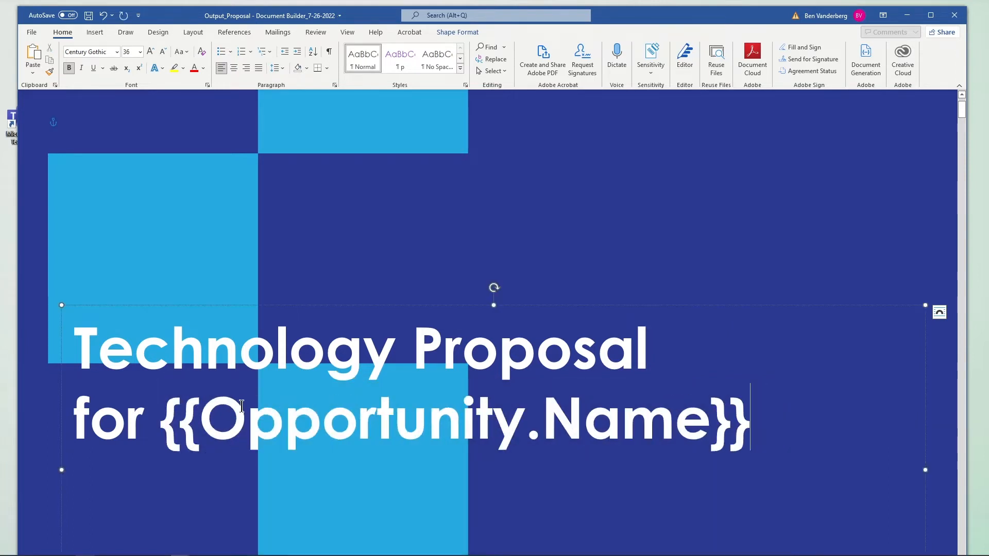
Copy the account's Name tag from Document Builder and replace "Edge Communications" in the Word Executive Summary greeting with {{Opportunity.Account.Name}}.
{"action": "scroll", "coordinate": [552, 412], "scroll_direction": "down", "scroll_amount": 5}
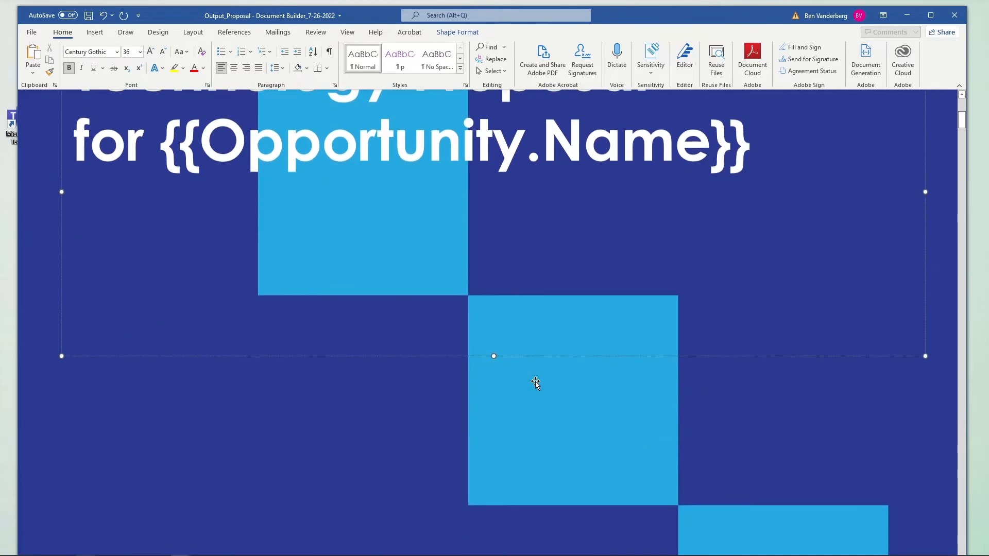
{"action": "scroll", "coordinate": [536, 383], "scroll_direction": "down", "scroll_amount": 3}
{"action": "scroll", "coordinate": [536, 381], "scroll_direction": "up", "scroll_amount": 3}
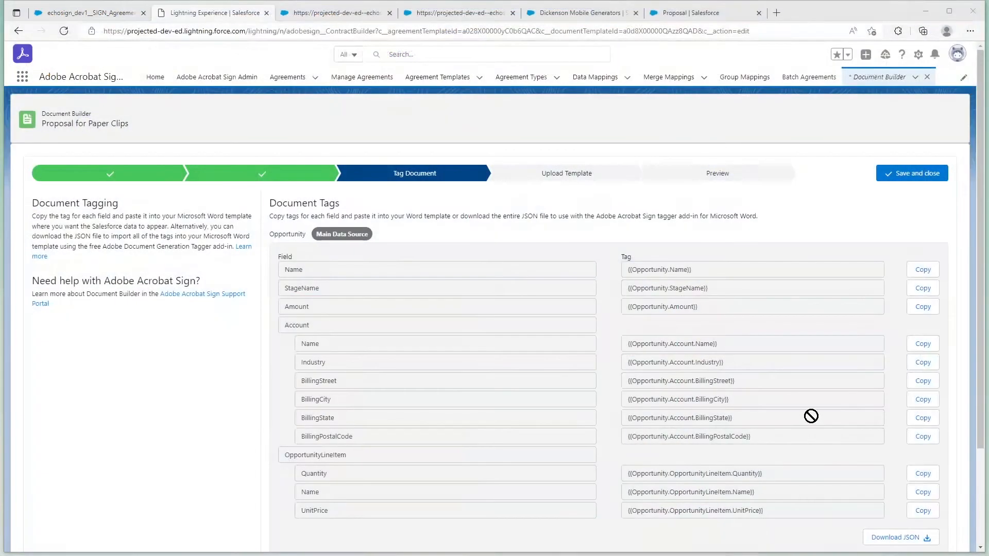
{"action": "scroll", "coordinate": [811, 416], "scroll_direction": "down", "scroll_amount": 3}
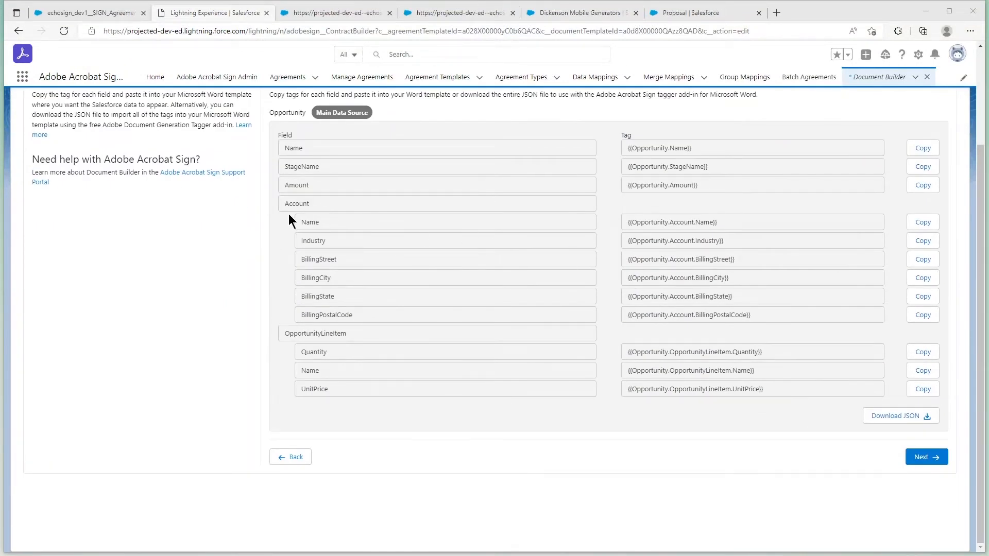
{"action": "left_click_drag", "start_coordinate": [290, 222], "coordinate": [911, 229]}
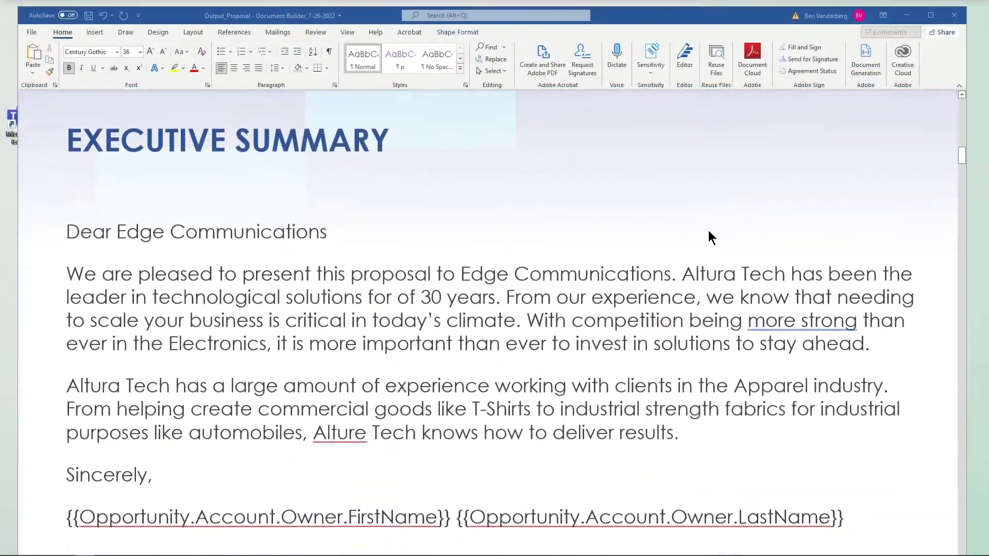
{"action": "scroll", "coordinate": [709, 230], "scroll_direction": "down", "scroll_amount": 1}
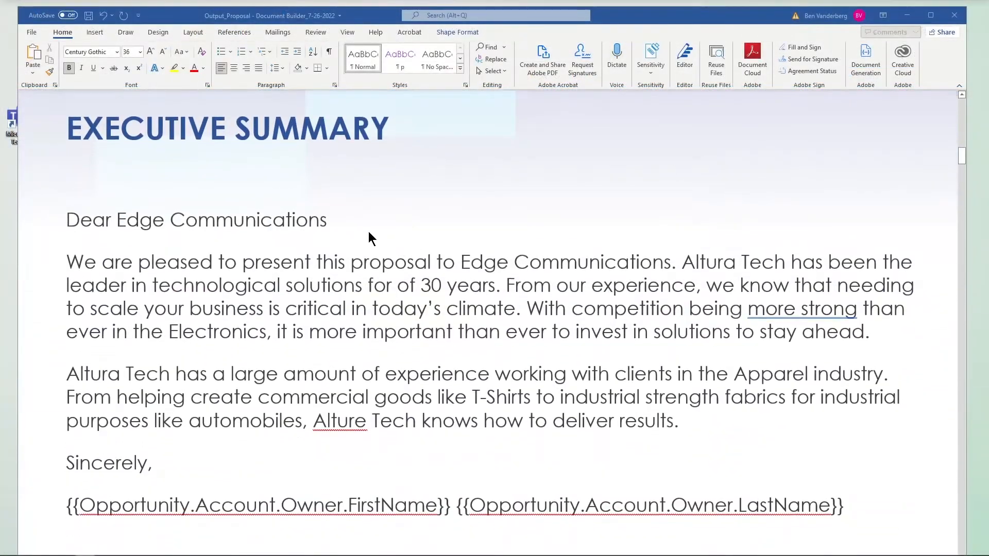
{"action": "left_click_drag", "start_coordinate": [328, 220], "coordinate": [114, 220]}
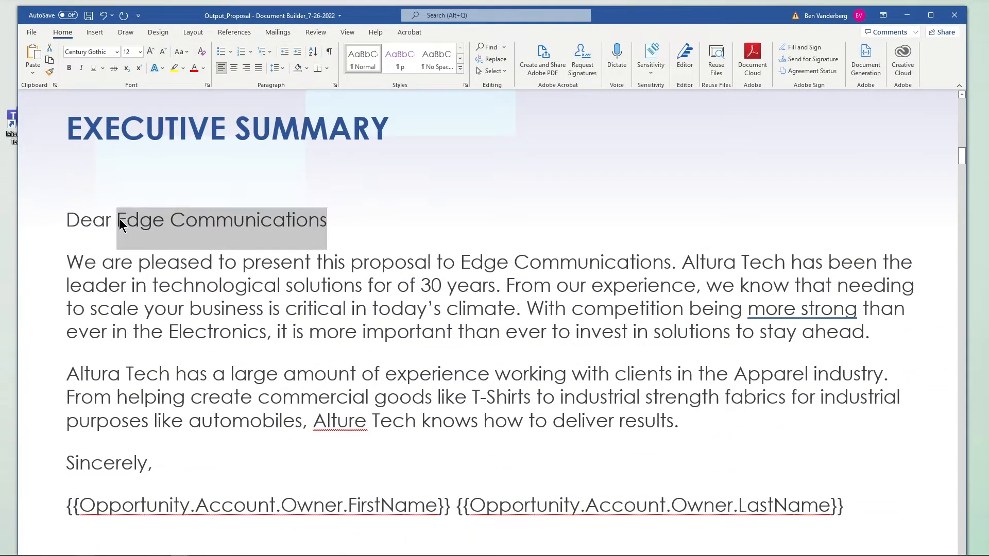
{"action": "type", "text": "{{Opportunity.Account.Name}}"}
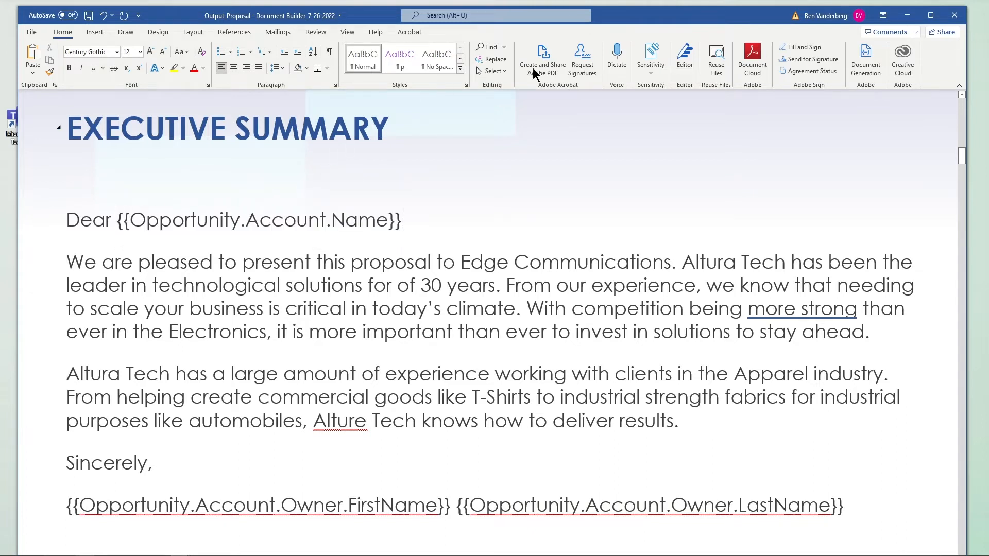
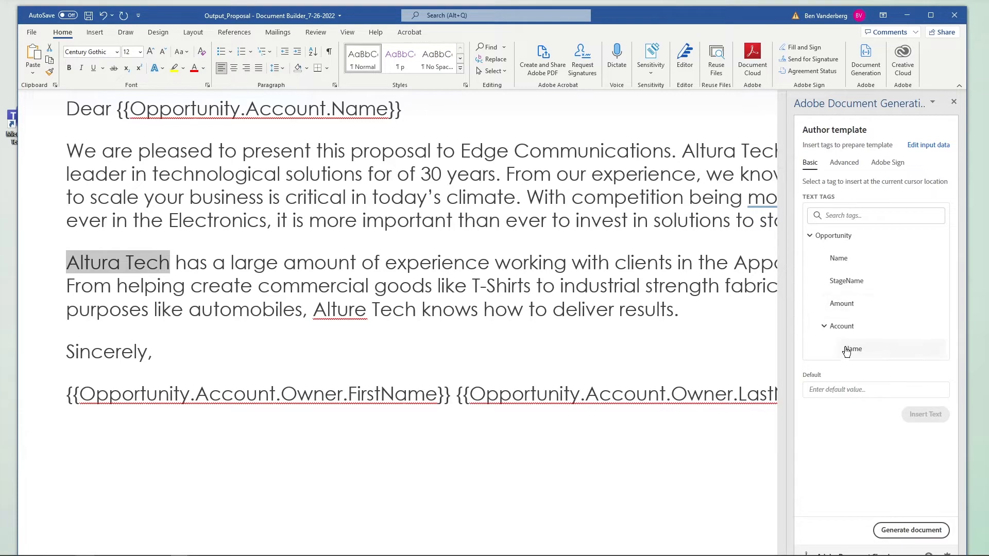
Replace the selected "Altura Tech" opening the second Executive Summary paragraph with the {{Opportunity.Account.Name}} tag.
{"action": "left_click", "coordinate": [848, 350]}
{"action": "left_click", "coordinate": [919, 412]}
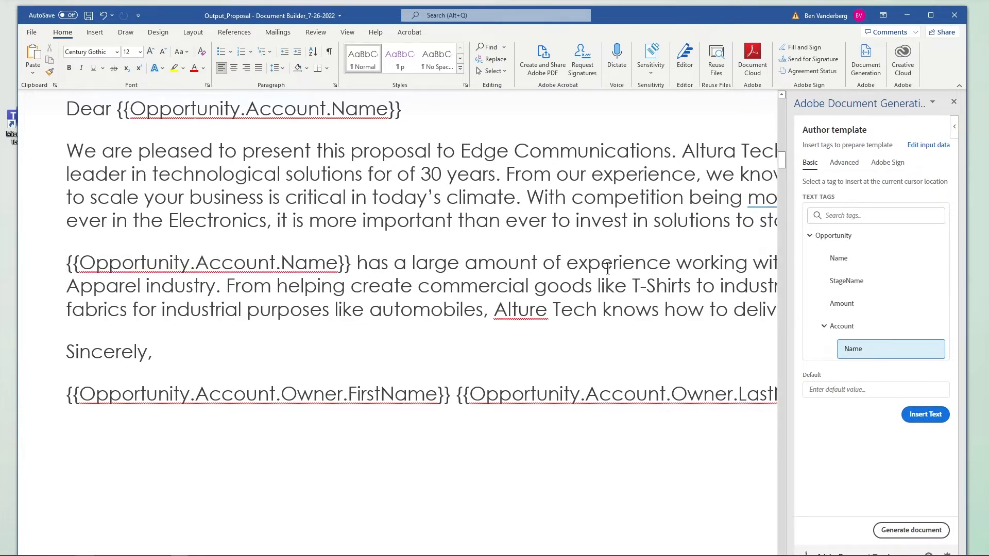
{"action": "scroll", "coordinate": [608, 268], "scroll_direction": "down", "scroll_amount": 4}
{"action": "scroll", "coordinate": [608, 268], "scroll_direction": "up", "scroll_amount": 5}
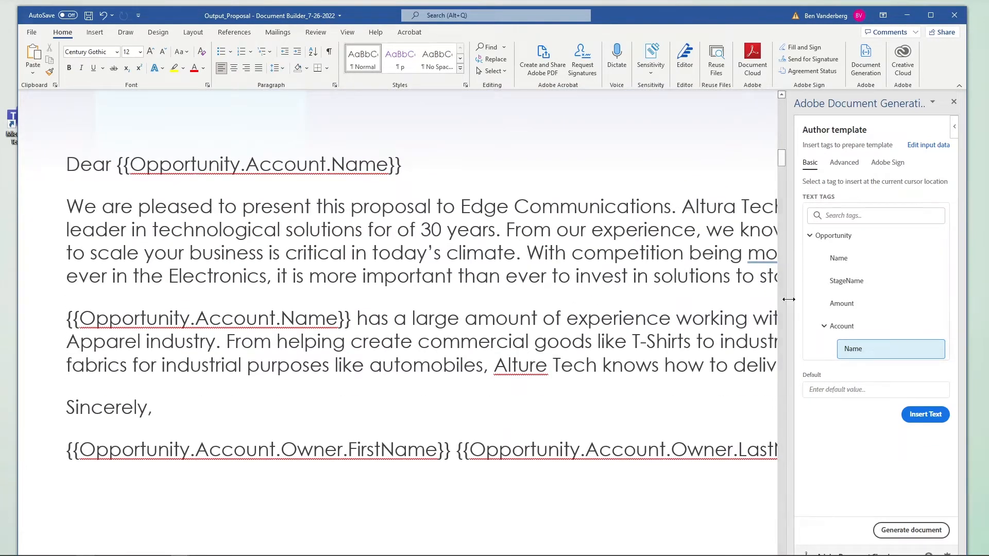
Maximize the Word window and set the document zoom to 164% on the Executive Summary page.
{"action": "left_click_drag", "start_coordinate": [762, 19], "coordinate": [3, 551]}
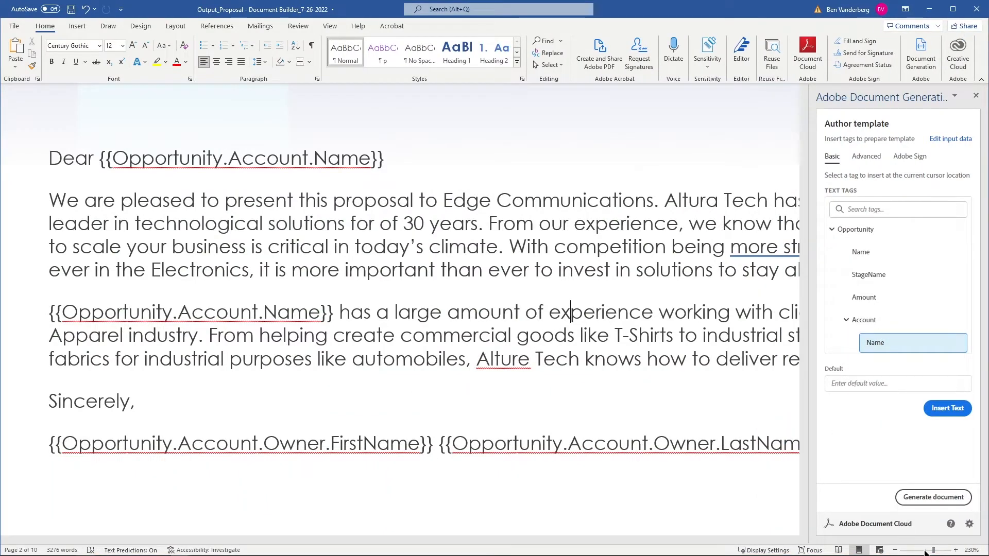
{"action": "left_click_drag", "start_coordinate": [933, 551], "coordinate": [926, 551]}
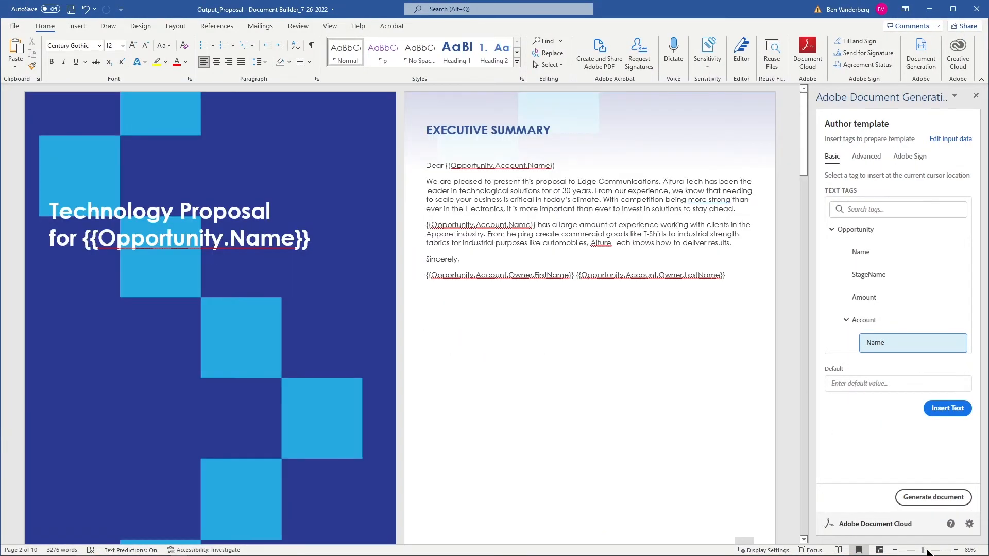
{"action": "left_click", "coordinate": [930, 550]}
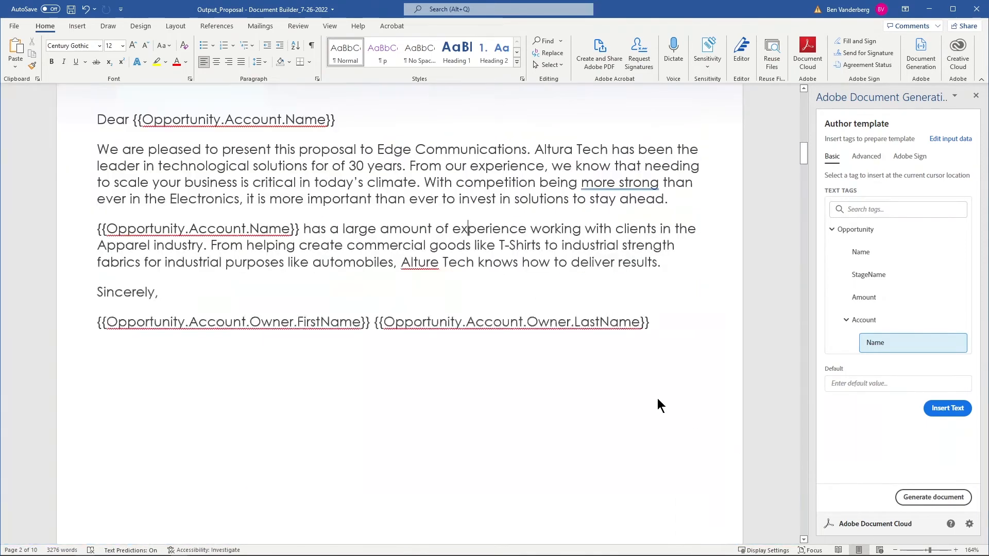
{"action": "triple_click", "coordinate": [639, 256]}
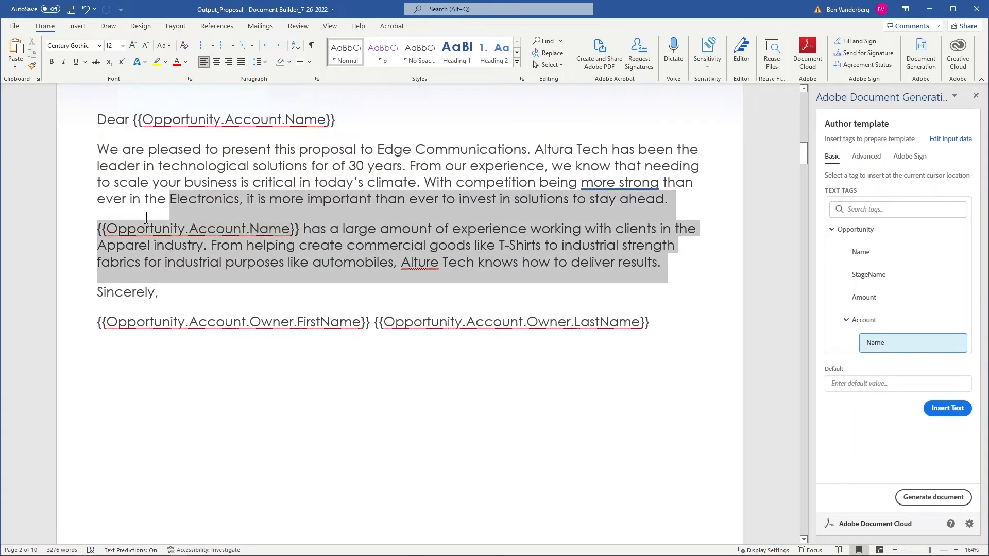
{"action": "double_click", "coordinate": [121, 243]}
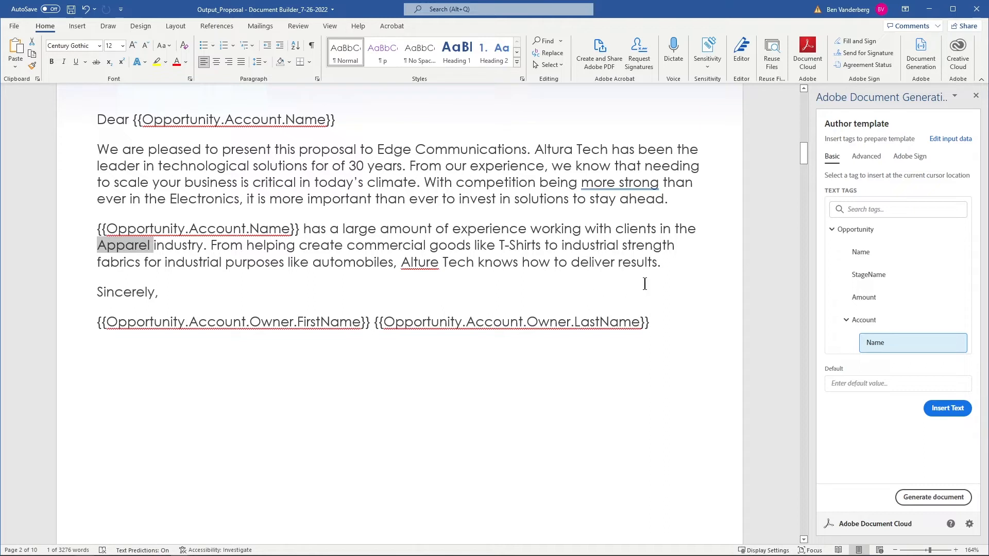
{"action": "left_click", "coordinate": [672, 265]}
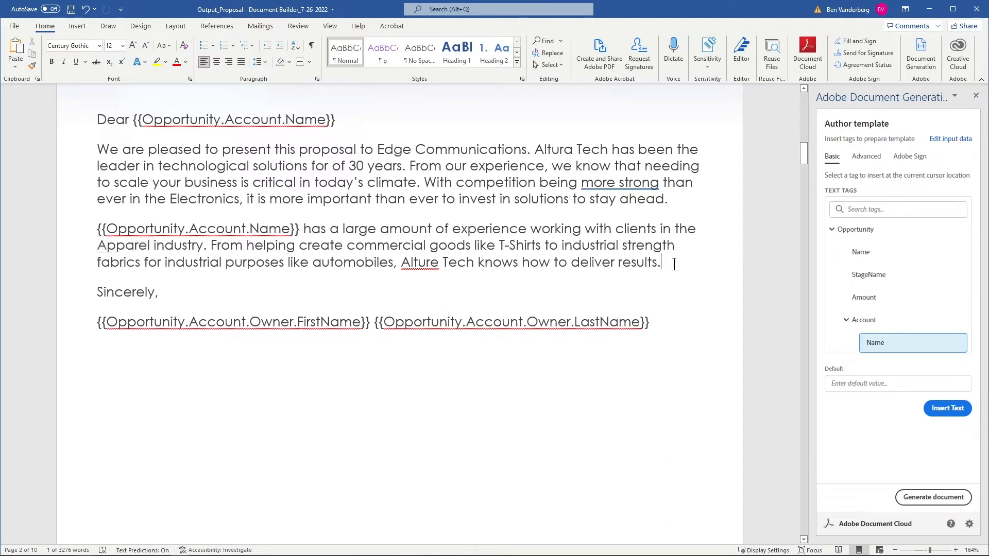
Set up a conditional content section for the Apparel experience paragraph, using Opportunity.Account.Industry as its record.
{"action": "left_click_drag", "start_coordinate": [612, 264], "coordinate": [70, 230]}
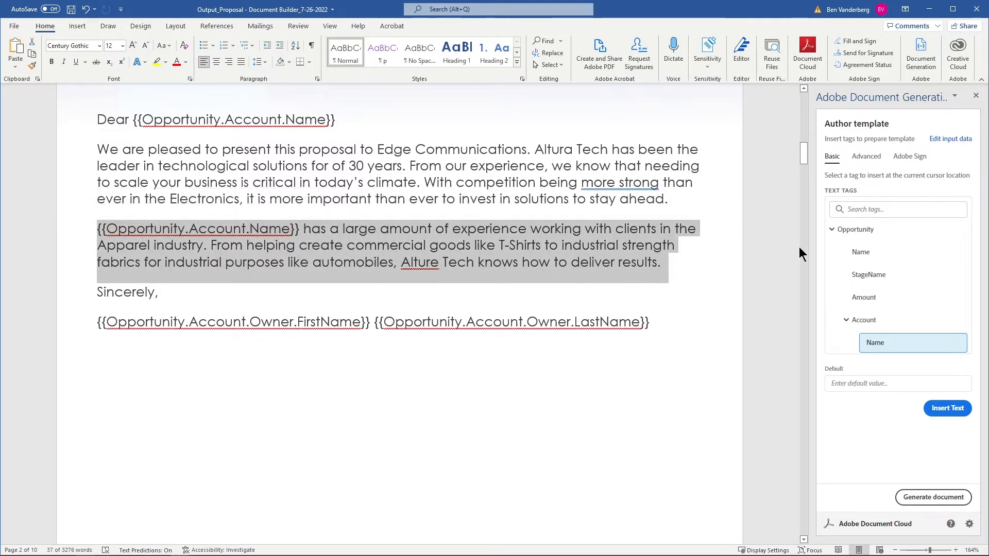
{"action": "left_click", "coordinate": [873, 157]}
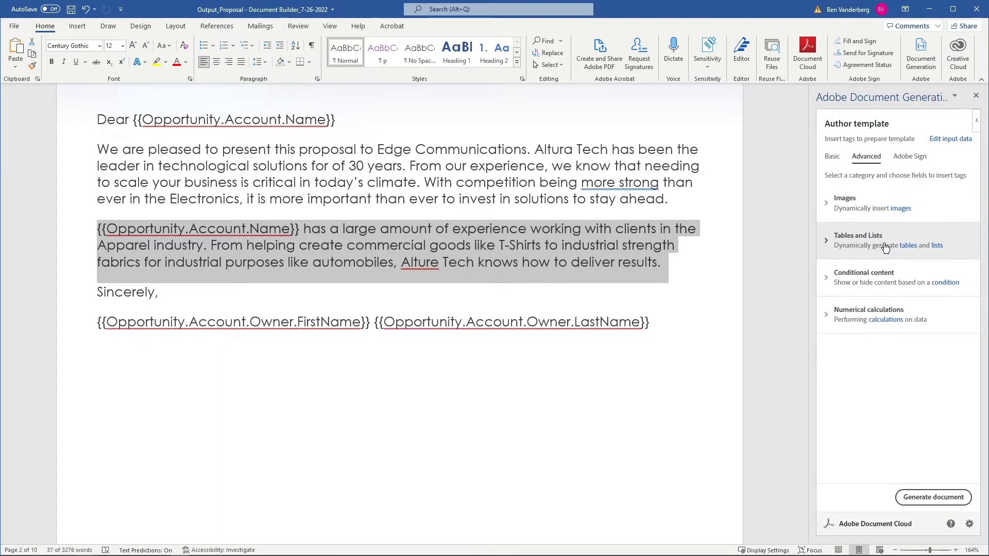
{"action": "left_click", "coordinate": [882, 283]}
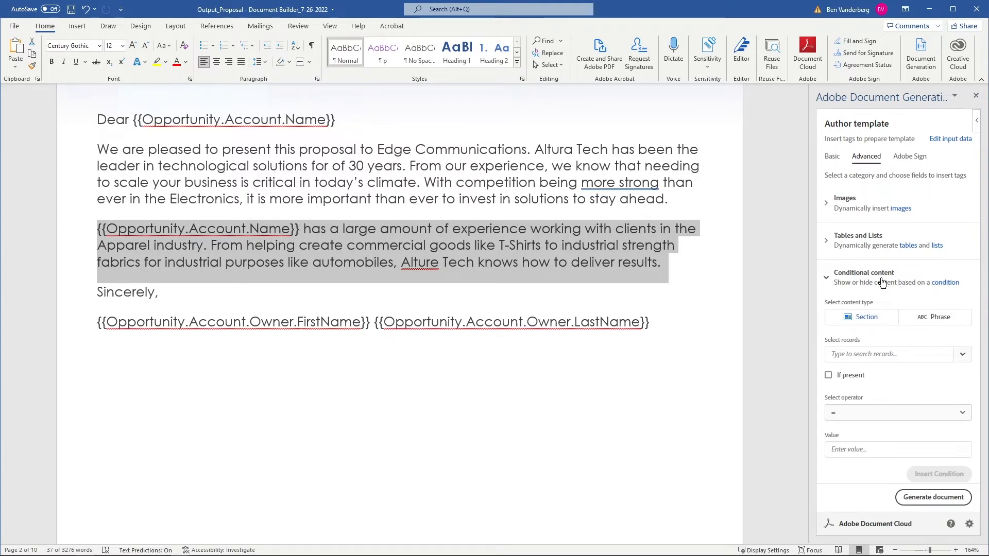
{"action": "left_click", "coordinate": [882, 283]}
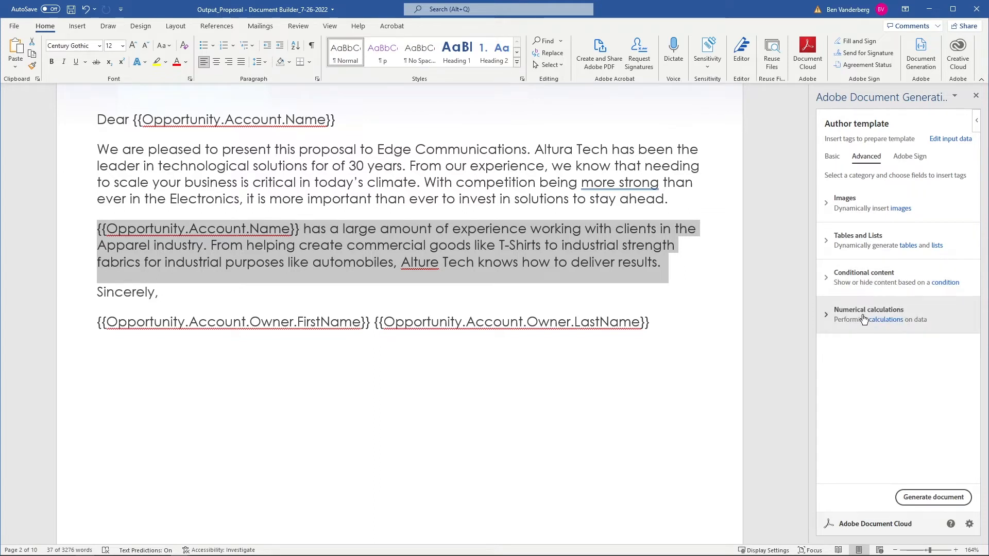
{"action": "left_click", "coordinate": [874, 288]}
{"action": "scroll", "coordinate": [918, 292], "scroll_direction": "down", "scroll_amount": 1}
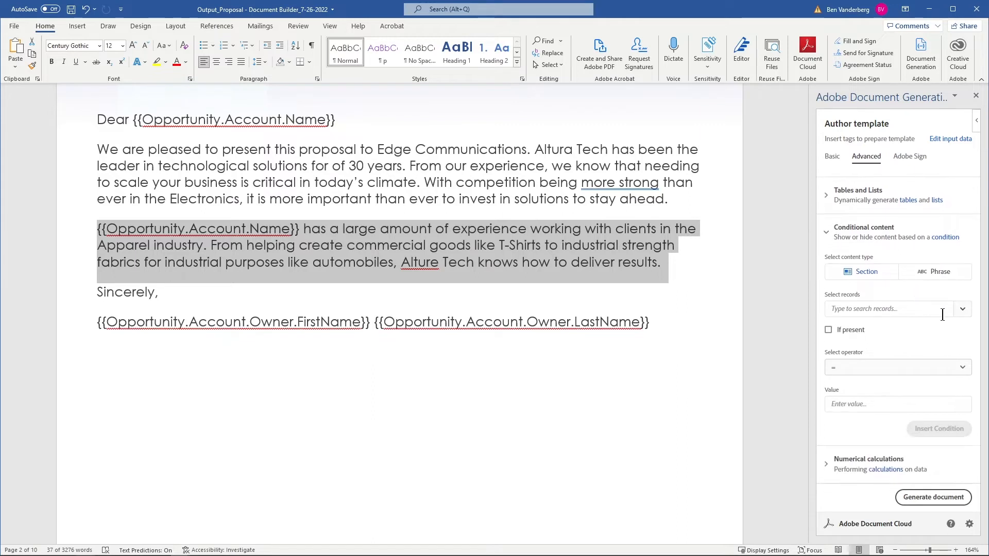
{"action": "left_click", "coordinate": [960, 309]}
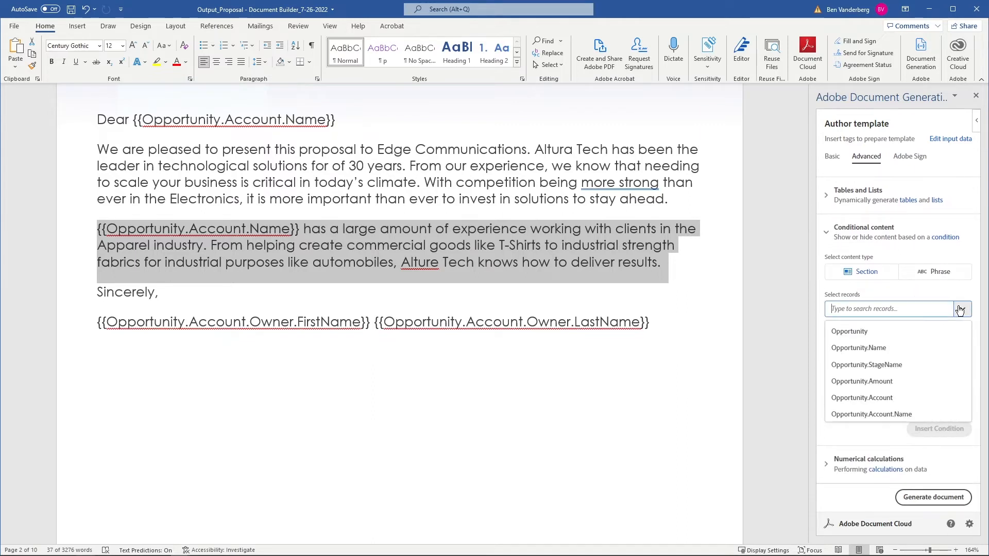
{"action": "type", "text": "indus"}
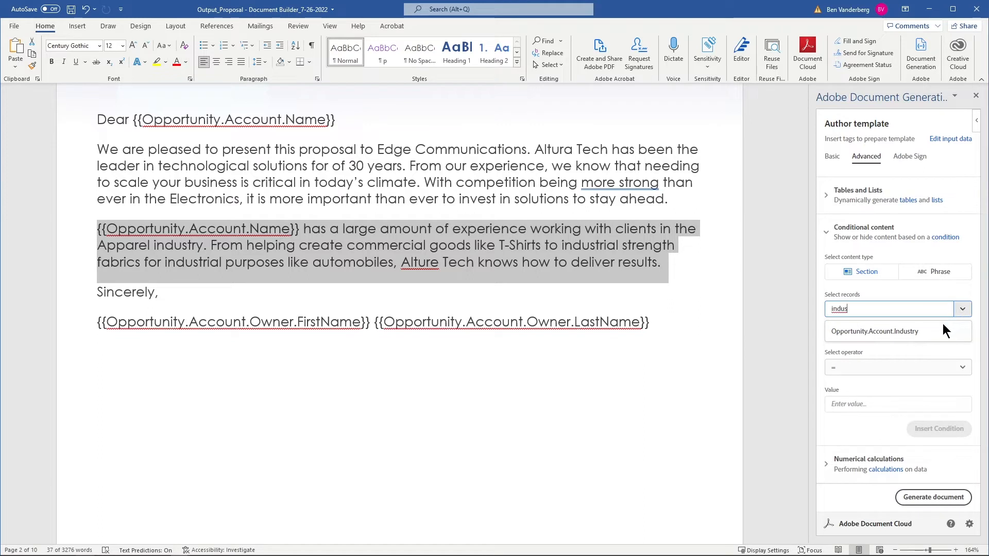
{"action": "left_click", "coordinate": [940, 332]}
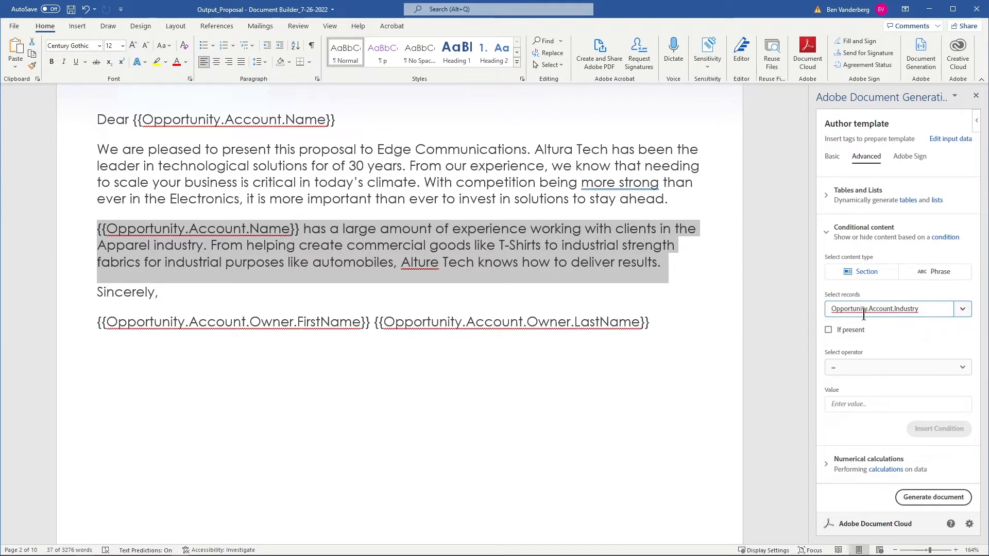
Set the condition value to Apparel and insert the condition around the selected paragraph.
{"action": "left_click", "coordinate": [874, 401]}
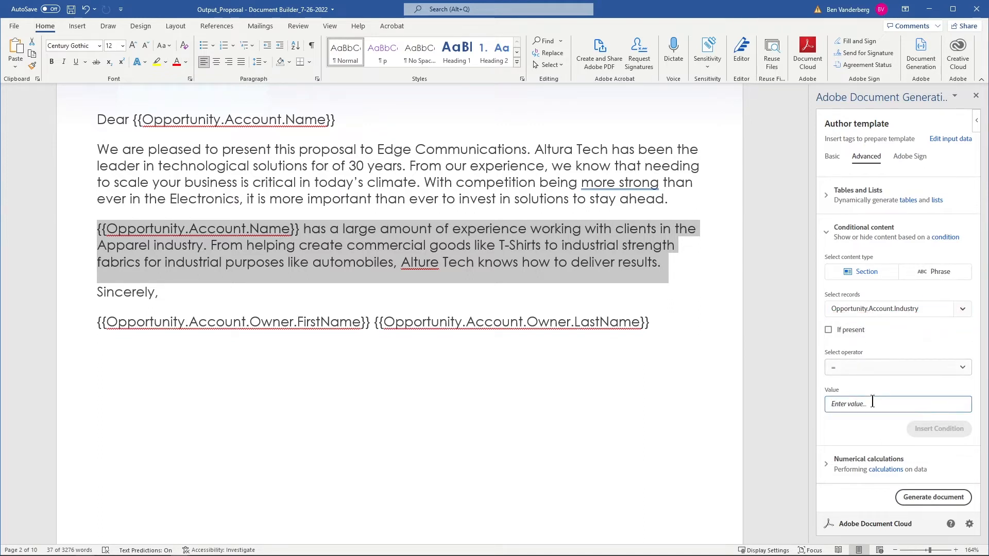
{"action": "type", "text": "Apparel"}
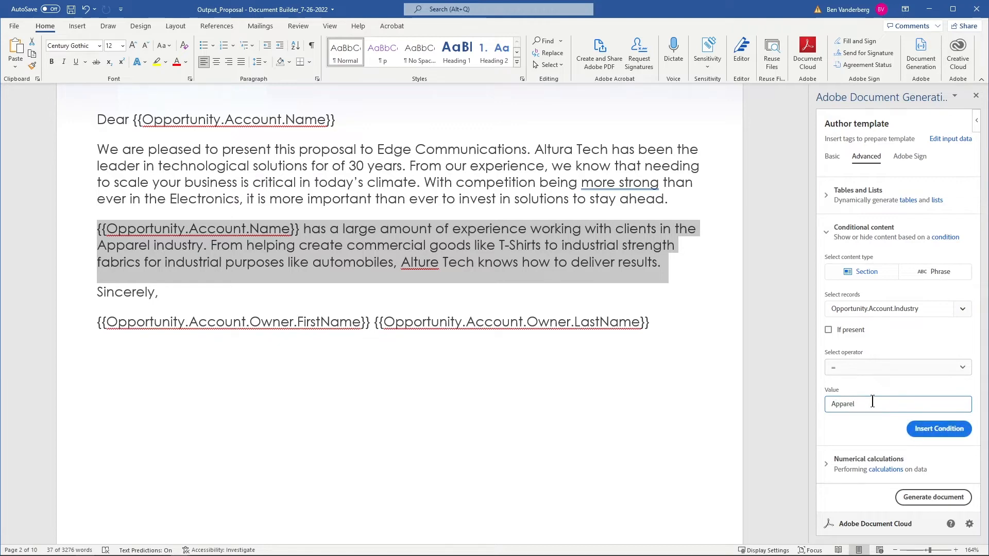
{"action": "left_click", "coordinate": [921, 429]}
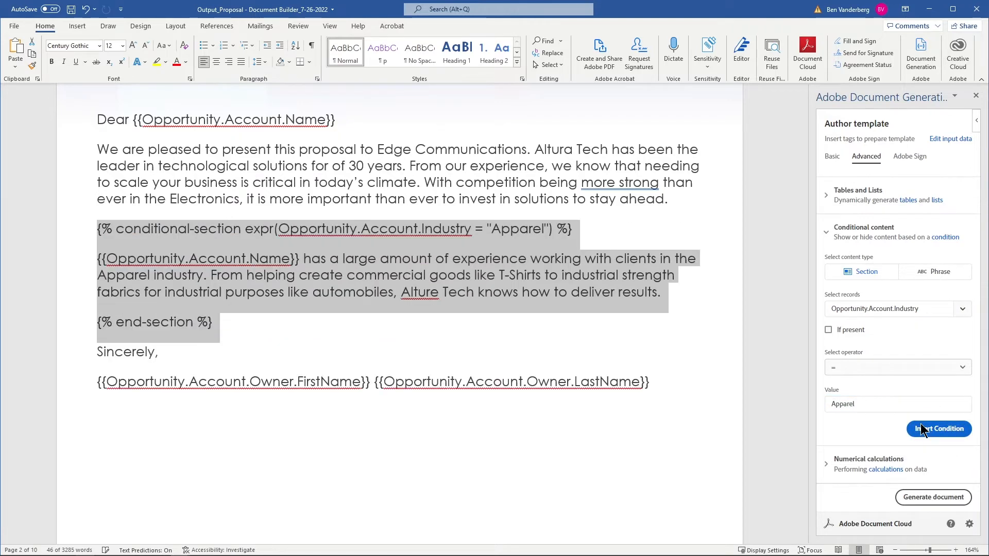
{"action": "left_click", "coordinate": [428, 343]}
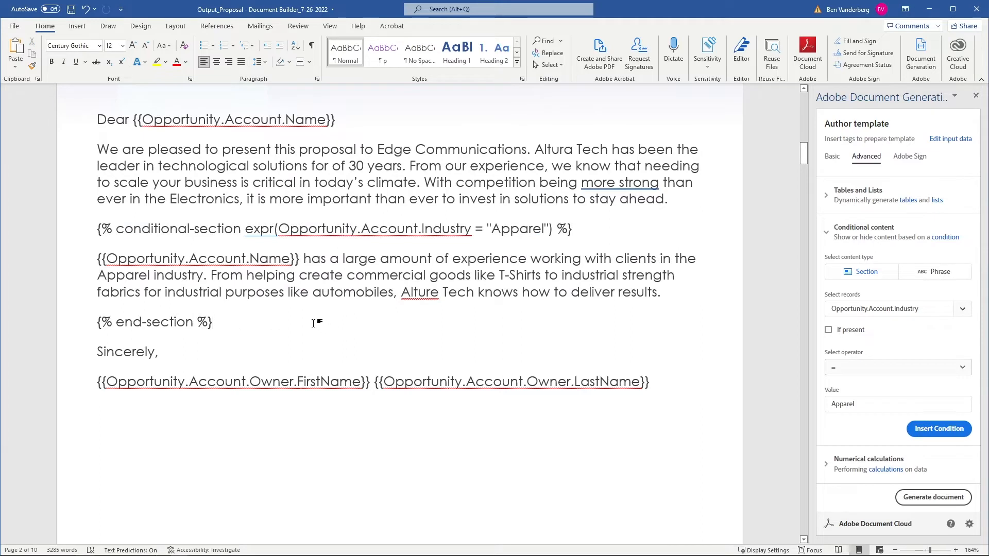
{"action": "left_click_drag", "start_coordinate": [316, 323], "coordinate": [72, 239]}
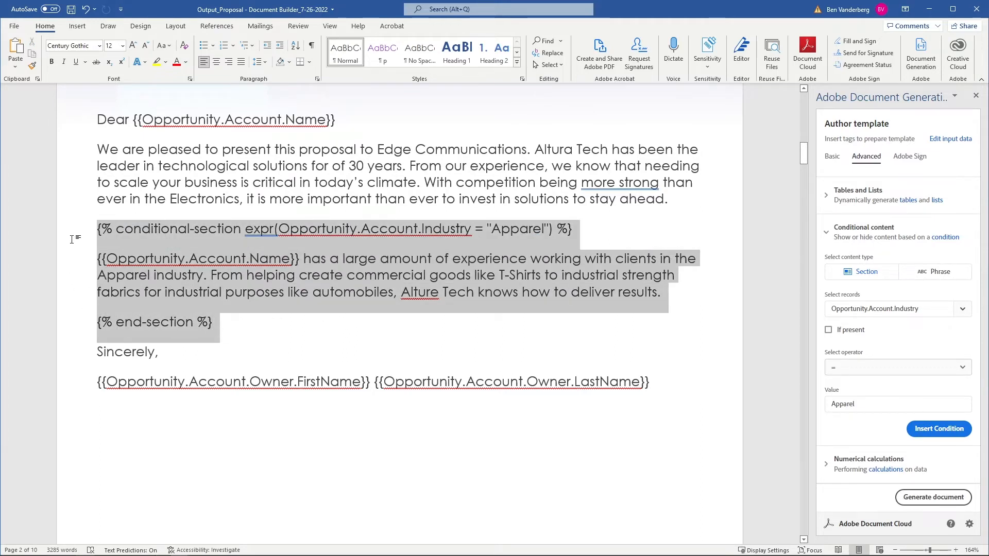
{"action": "left_click", "coordinate": [252, 290]}
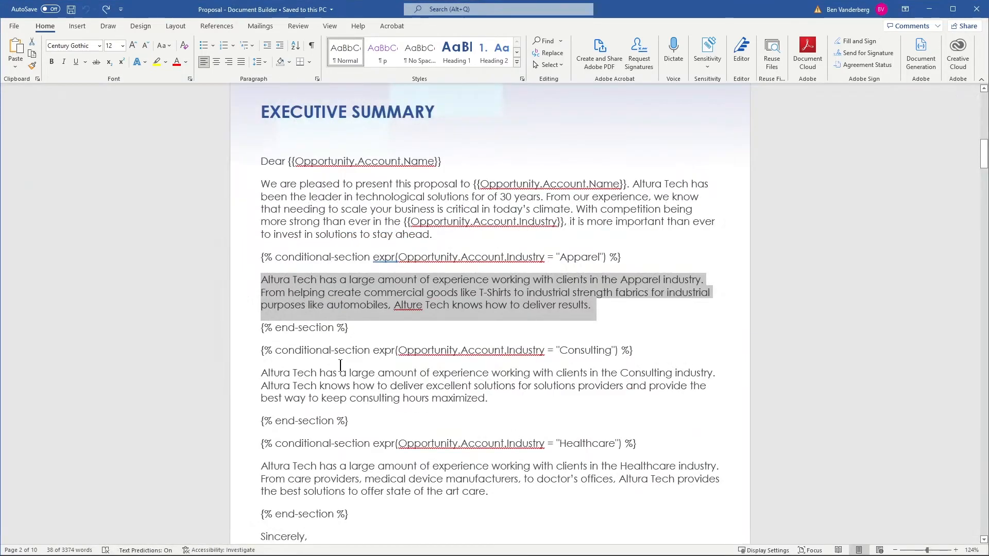
Examine the Apparel, Consulting and Healthcare conditional sections and their industry conditions in the Proposal document's Executive Summary.
{"action": "left_click", "coordinate": [354, 350]}
{"action": "scroll", "coordinate": [354, 351], "scroll_direction": "down", "scroll_amount": 3}
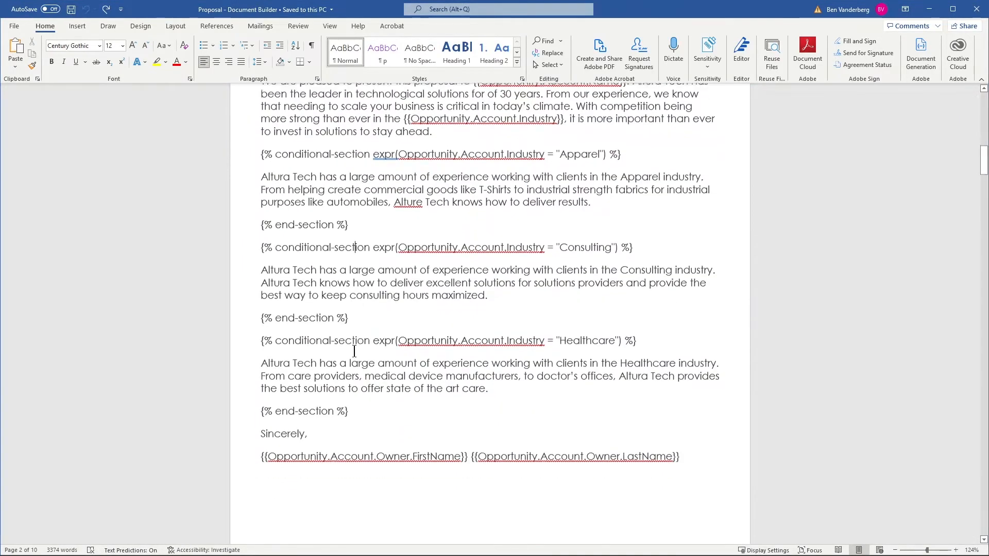
{"action": "scroll", "coordinate": [354, 350], "scroll_direction": "down", "scroll_amount": 1}
{"action": "scroll", "coordinate": [361, 360], "scroll_direction": "up", "scroll_amount": 2}
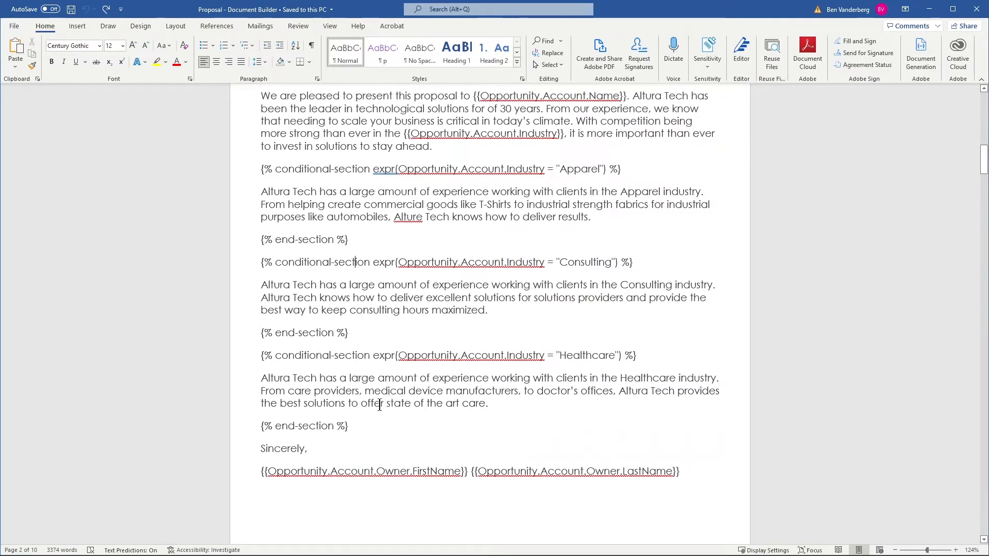
{"action": "left_click_drag", "start_coordinate": [355, 432], "coordinate": [261, 164]}
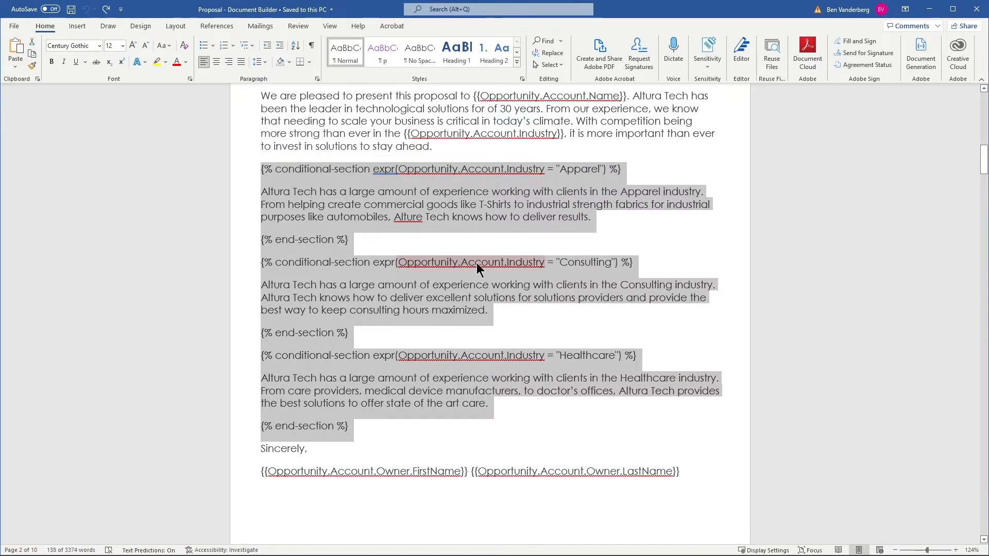
{"action": "left_click", "coordinate": [468, 173]}
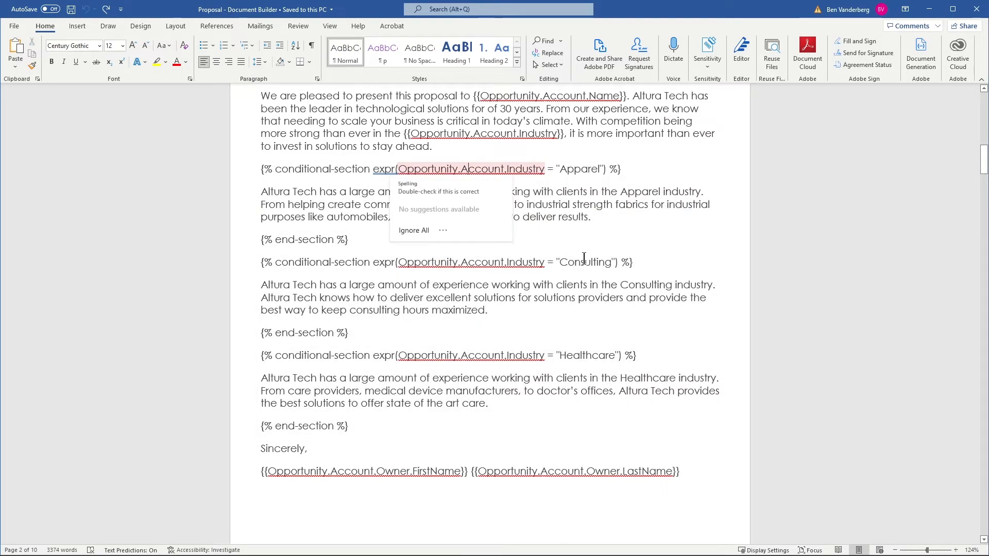
{"action": "double_click", "coordinate": [584, 173]}
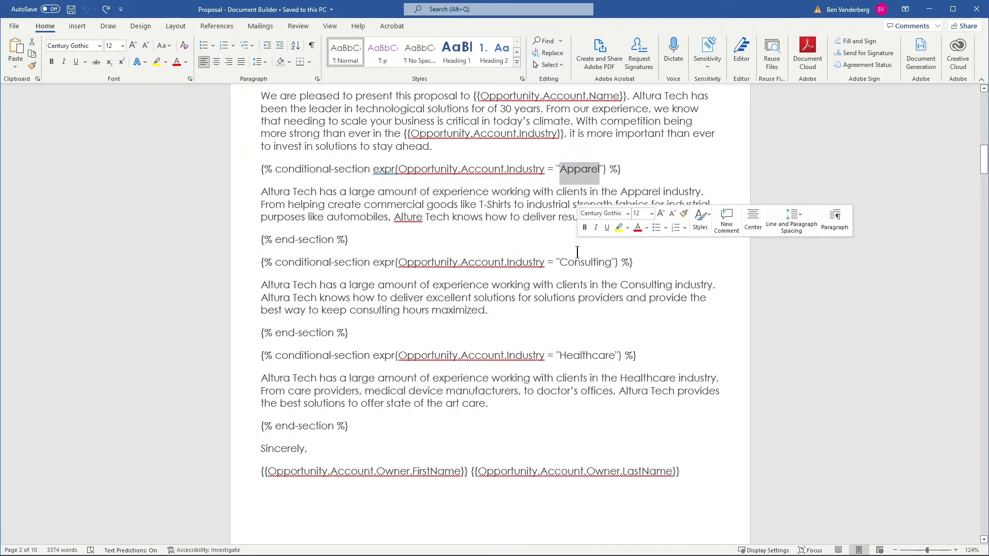
{"action": "double_click", "coordinate": [577, 252]}
{"action": "key", "text": "ctrl+z"}
{"action": "double_click", "coordinate": [577, 262]}
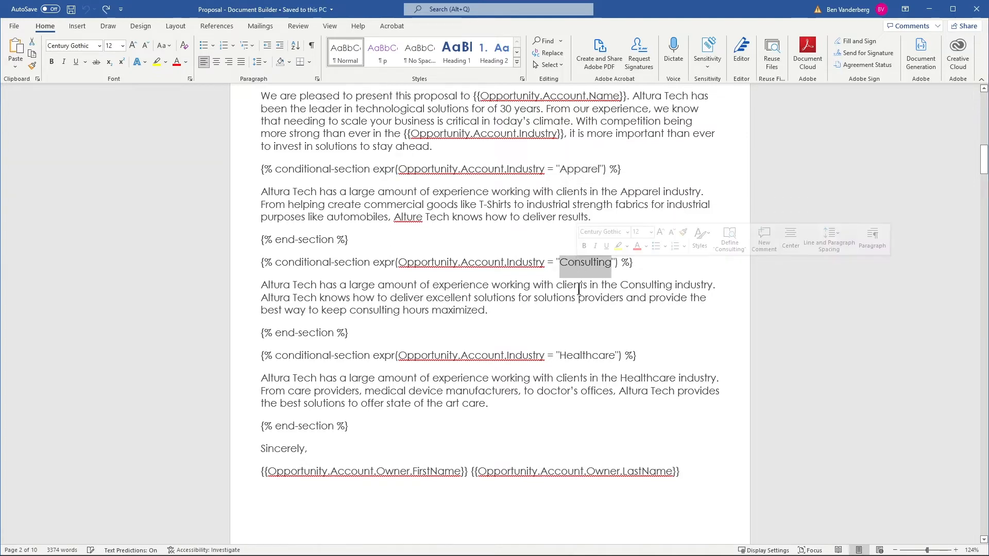
{"action": "double_click", "coordinate": [574, 356]}
Delete the Sig1 signer 1 signature tag above the account owner's details in the Acceptance section of Output_Proposal.
{"action": "scroll", "coordinate": [573, 360], "scroll_direction": "down", "scroll_amount": 5}
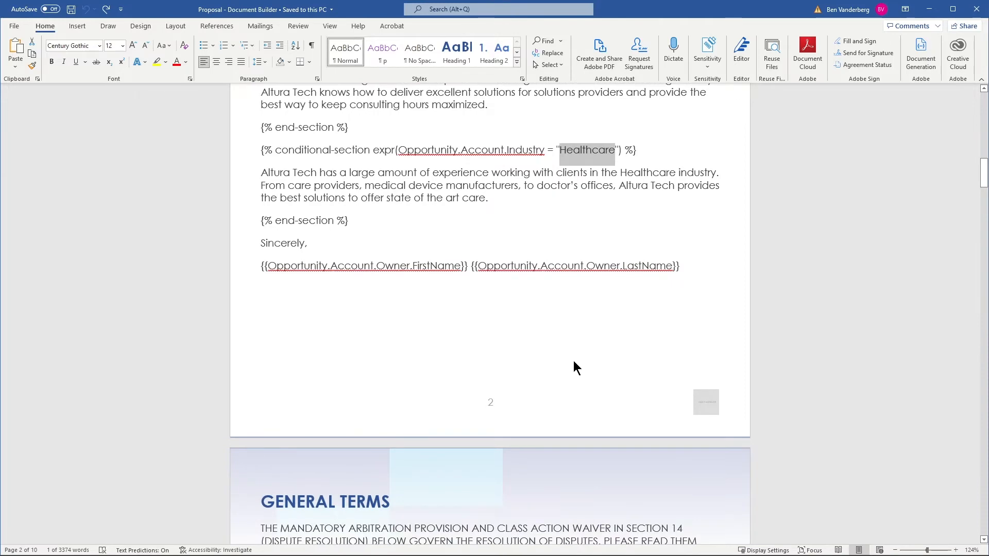
{"action": "scroll", "coordinate": [573, 360], "scroll_direction": "down", "scroll_amount": 3}
{"action": "scroll", "coordinate": [573, 358], "scroll_direction": "down", "scroll_amount": 4}
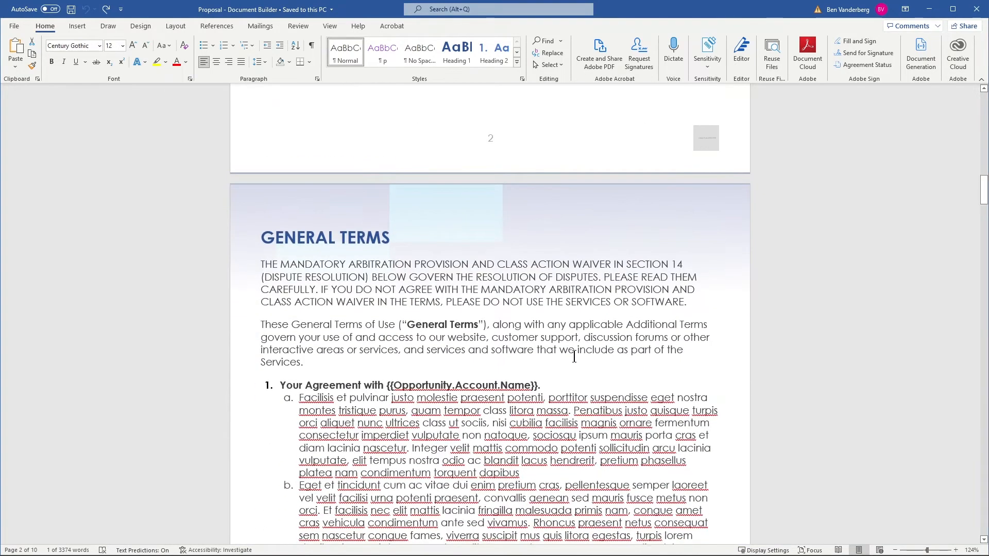
{"action": "scroll", "coordinate": [574, 356], "scroll_direction": "down", "scroll_amount": 3}
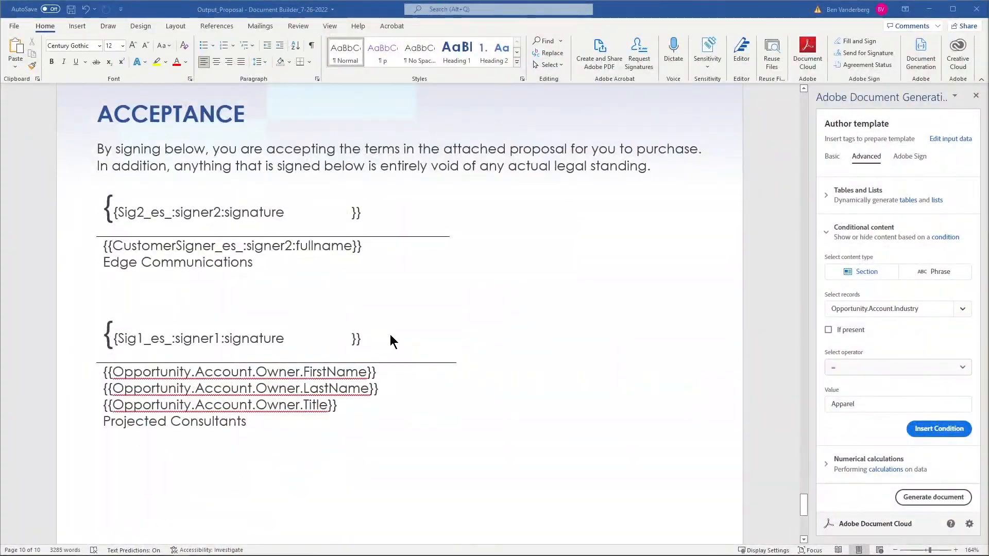
{"action": "left_click_drag", "start_coordinate": [361, 339], "coordinate": [110, 329]}
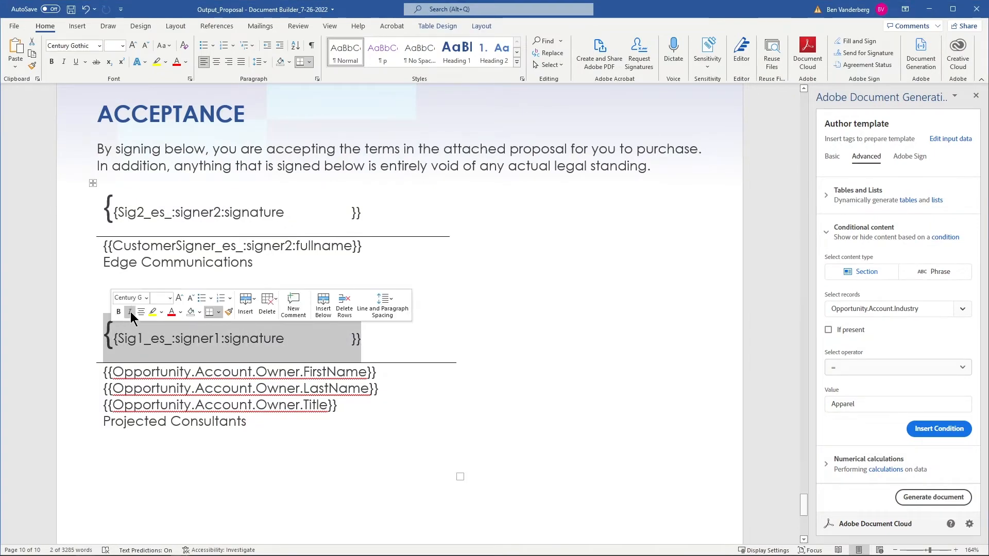
{"action": "key", "text": "BackSpace"}
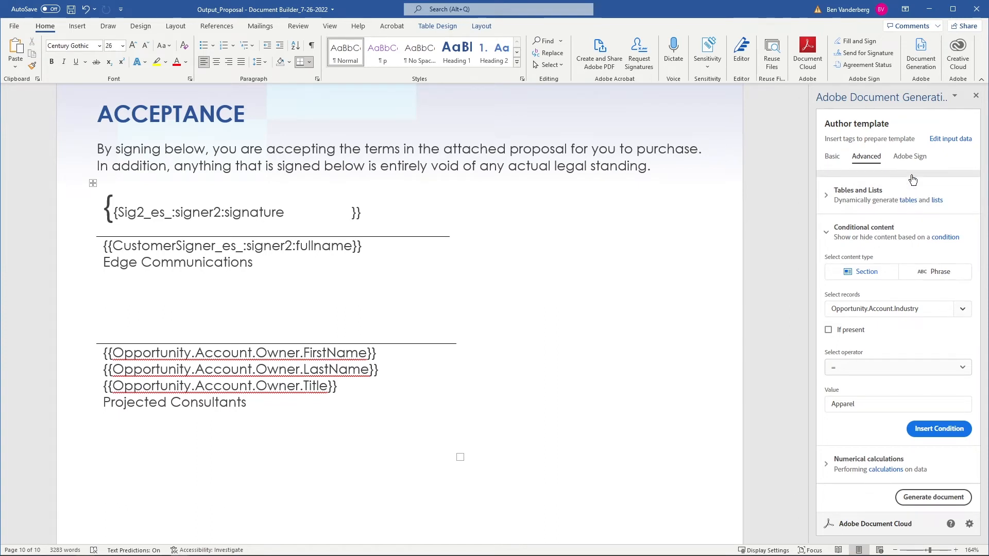
Set up an Adobe Sign text tag for the Acceptance section with recipient Signer-1 and field type Signature.
{"action": "left_click", "coordinate": [917, 157]}
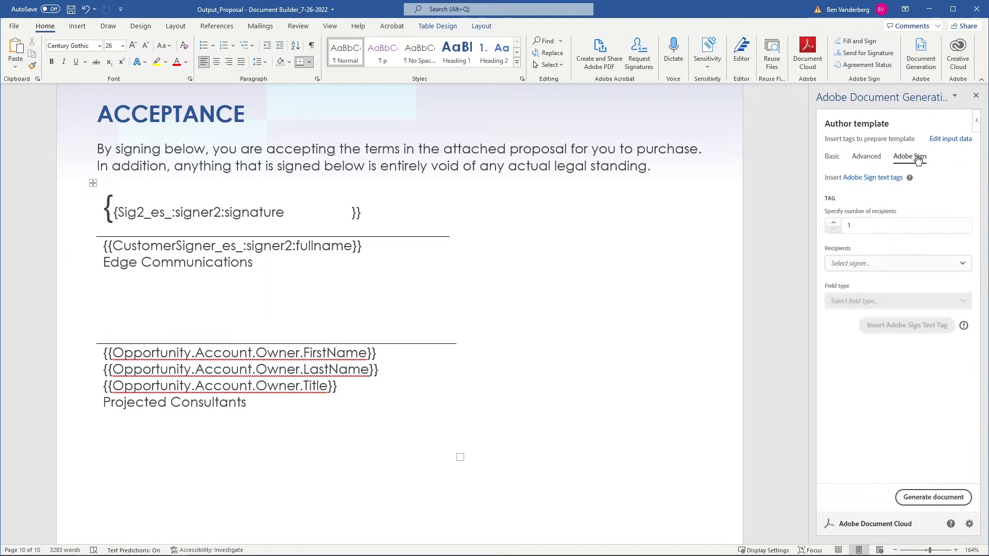
{"action": "left_click", "coordinate": [860, 260]}
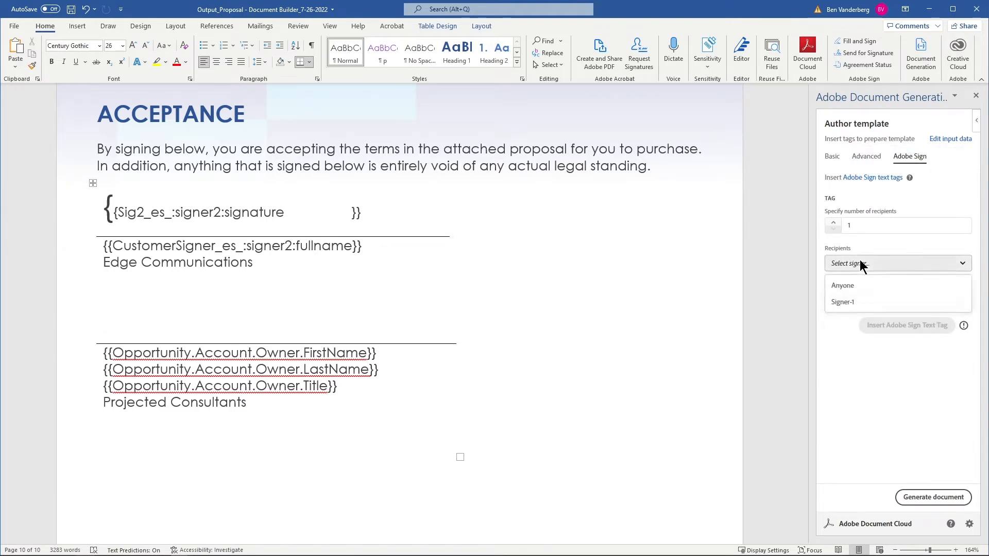
{"action": "left_click", "coordinate": [839, 302]}
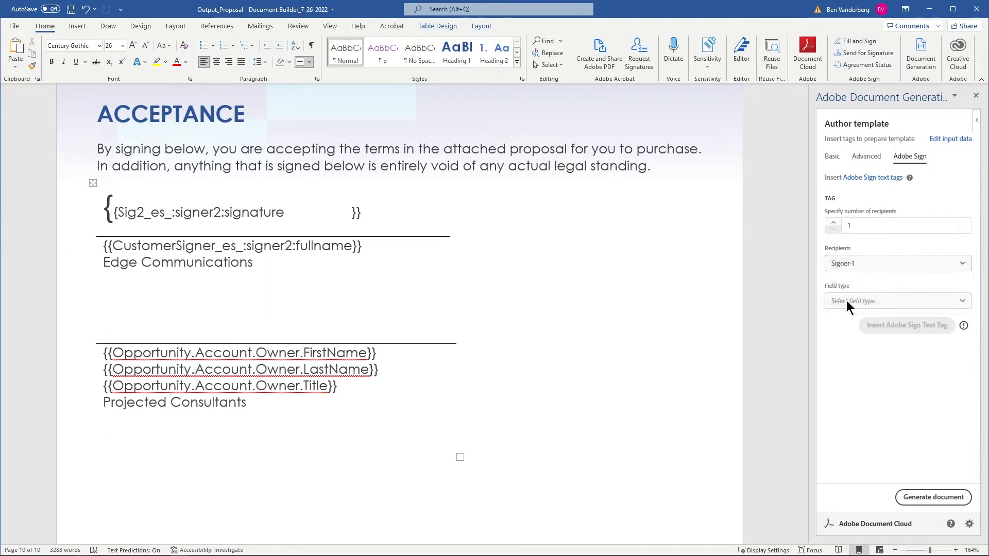
{"action": "left_click", "coordinate": [845, 301]}
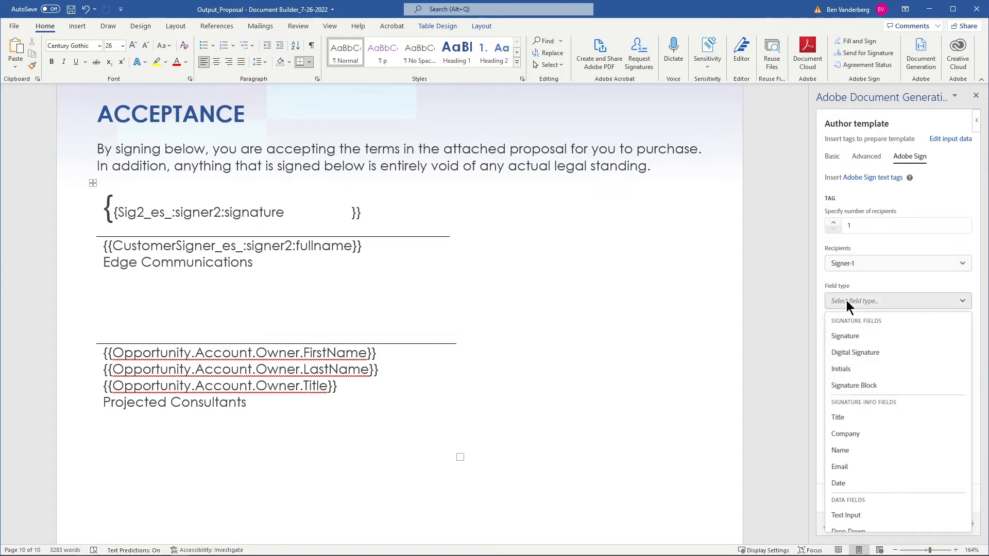
{"action": "left_click", "coordinate": [854, 338]}
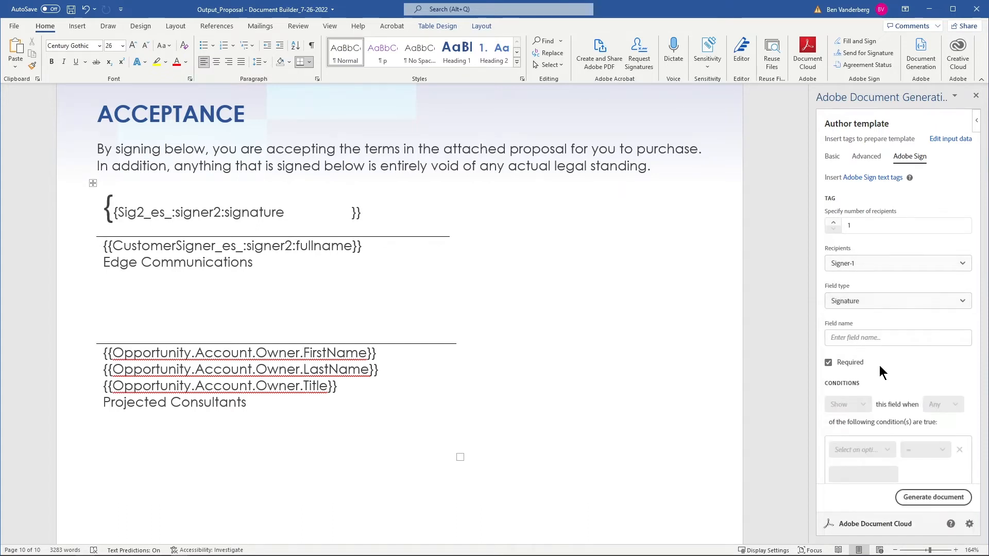
{"action": "left_click", "coordinate": [926, 467]}
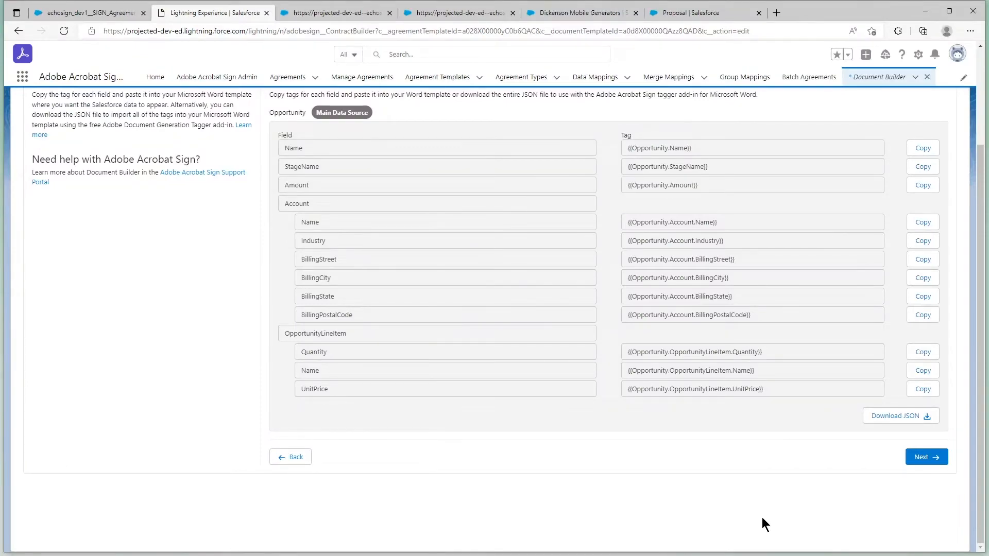
Switch to Document Builder in the browser and upload "Proposal - Document Builder" from Downloads as the tagged Word template.
{"action": "scroll", "coordinate": [762, 517], "scroll_direction": "up", "scroll_amount": 3}
{"action": "scroll", "coordinate": [762, 517], "scroll_direction": "down", "scroll_amount": 3}
{"action": "left_click", "coordinate": [906, 458]}
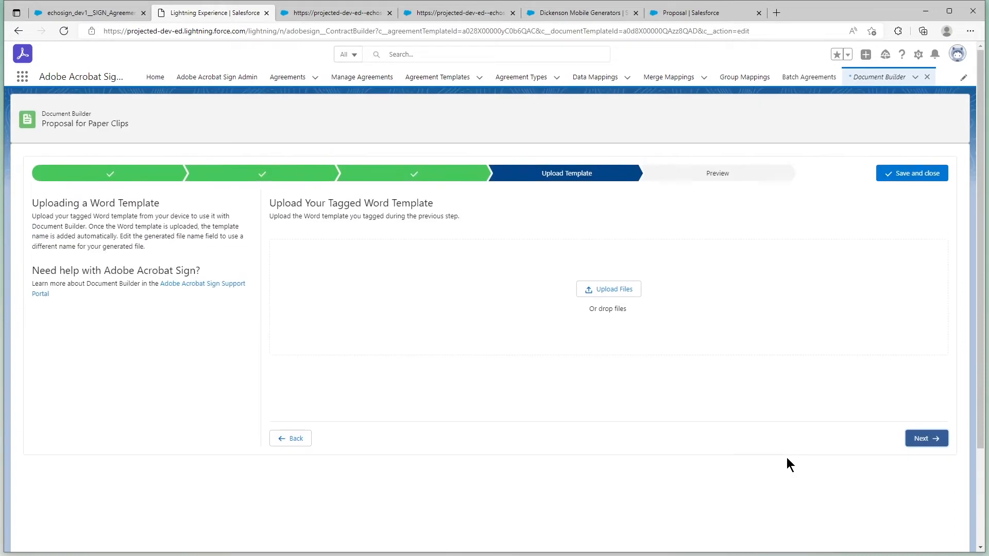
{"action": "left_click", "coordinate": [600, 293]}
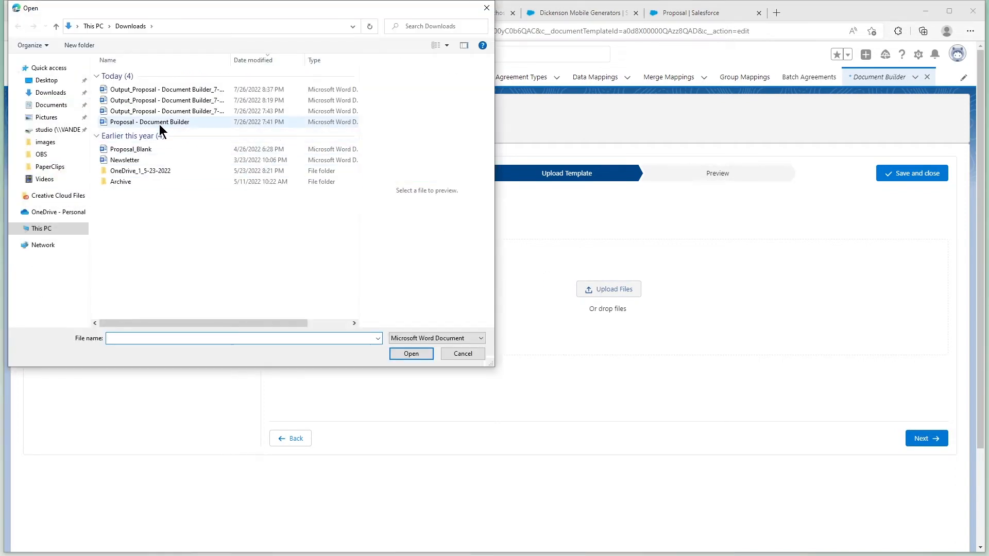
{"action": "left_click", "coordinate": [159, 123]}
{"action": "left_click", "coordinate": [403, 353]}
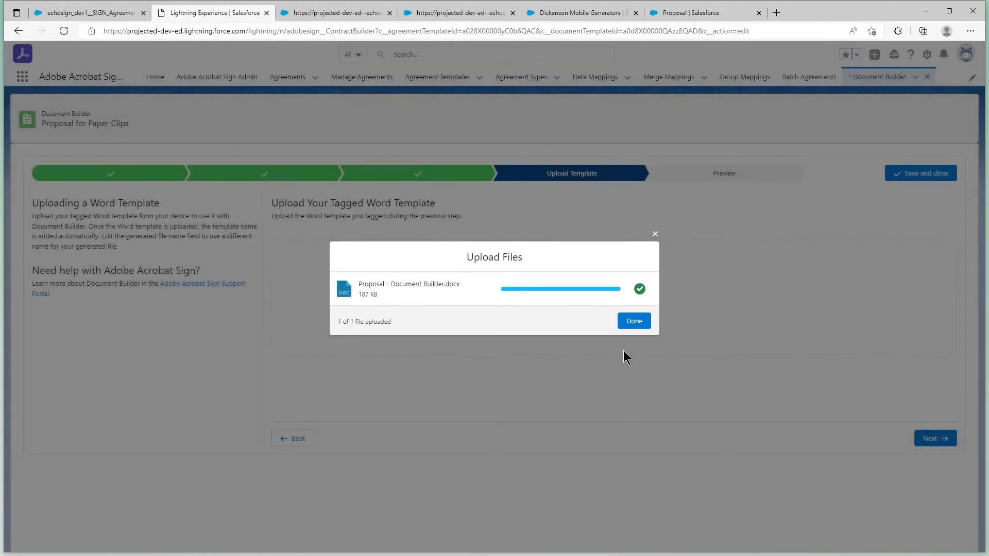
{"action": "left_click", "coordinate": [633, 320]}
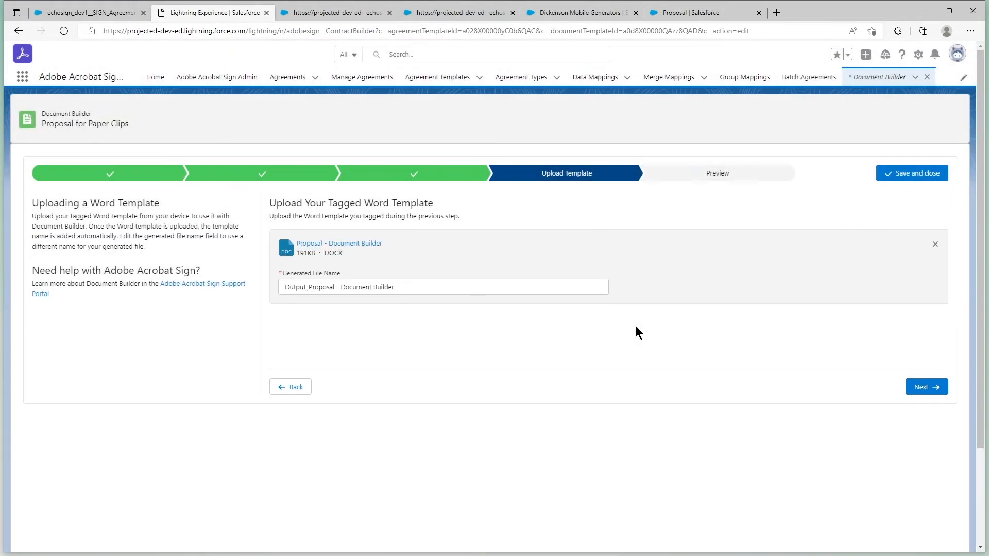
Preview the template with the Dickenson Mobile Generators sample record and open the downloaded output document in Word.
{"action": "left_click", "coordinate": [922, 387]}
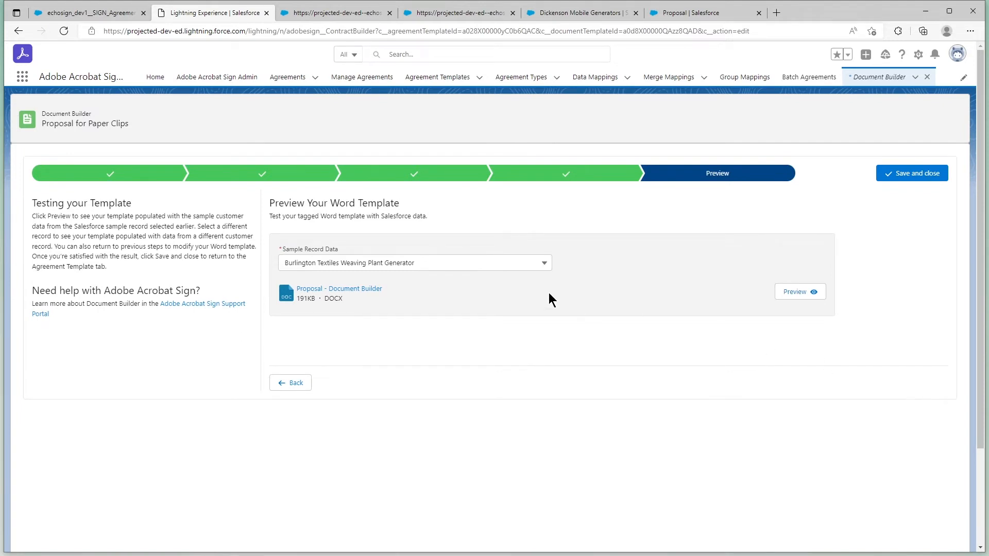
{"action": "left_click", "coordinate": [441, 262]}
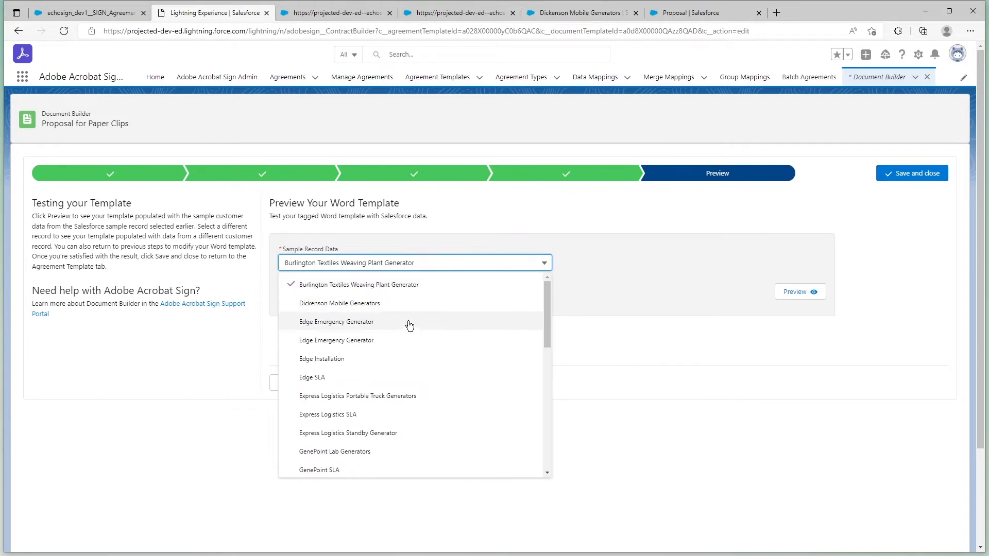
{"action": "left_click", "coordinate": [391, 302]}
{"action": "left_click", "coordinate": [787, 294]}
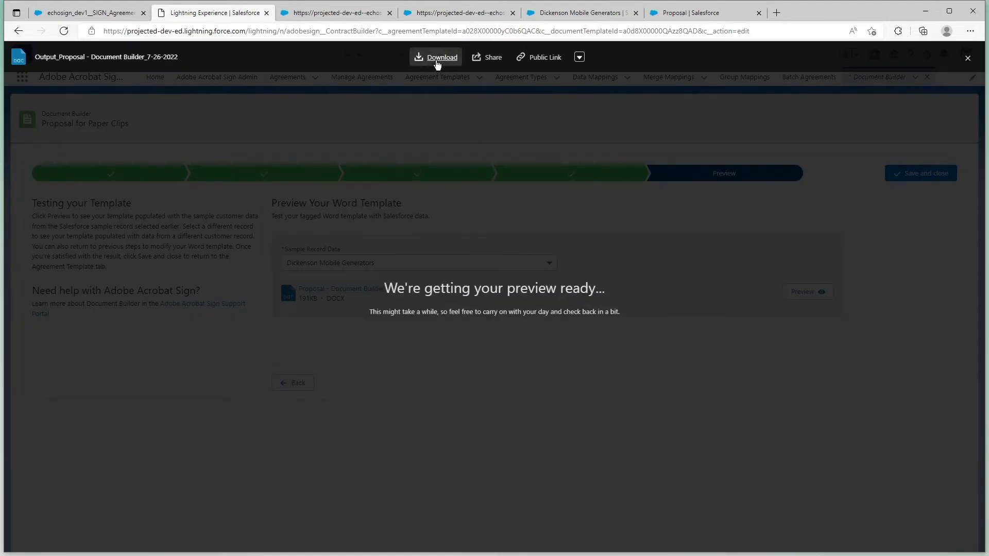
{"action": "left_click", "coordinate": [436, 62]}
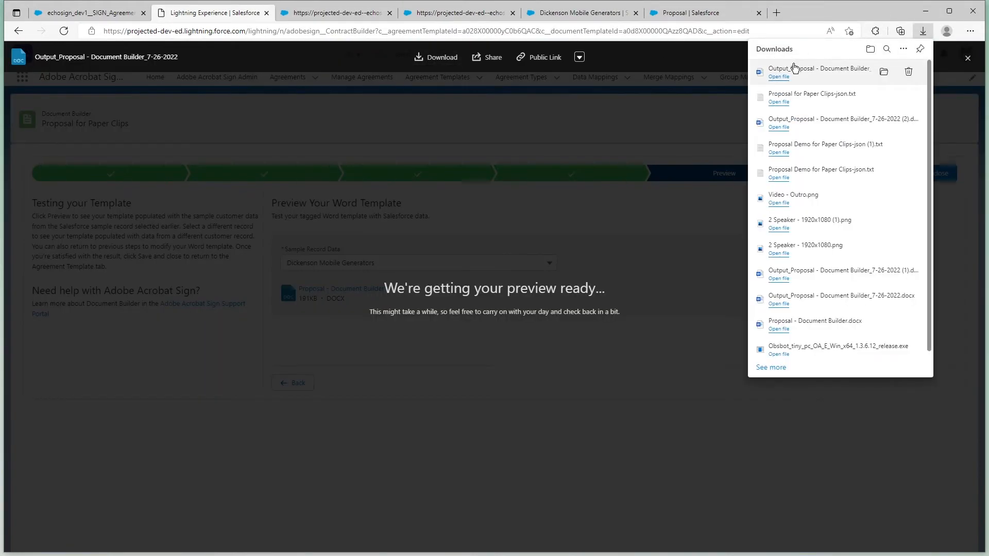
{"action": "left_click", "coordinate": [791, 69]}
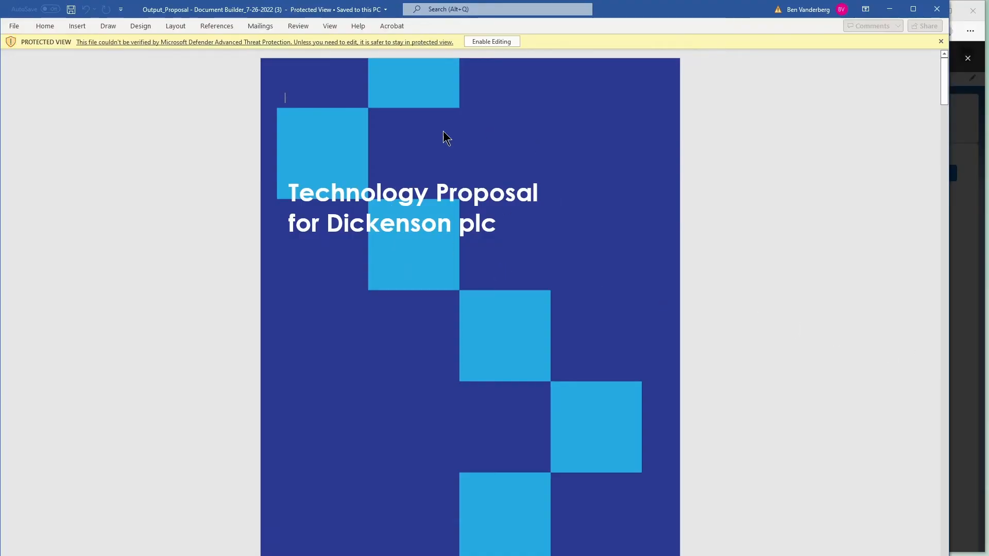
Examine the merged fields on the generated proposal's cover, Executive Summary and General Terms, and close the document and its preview.
{"action": "scroll", "coordinate": [374, 255], "scroll_direction": "down", "scroll_amount": 9}
{"action": "scroll", "coordinate": [375, 255], "scroll_direction": "down", "scroll_amount": 3}
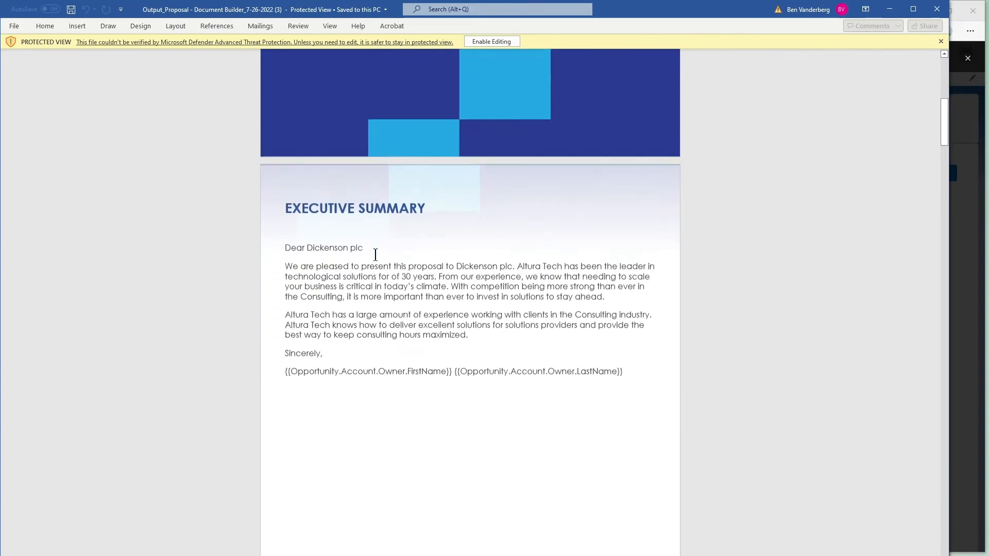
{"action": "scroll", "coordinate": [335, 271], "scroll_direction": "up", "scroll_amount": 1}
{"action": "scroll", "coordinate": [341, 274], "scroll_direction": "down", "scroll_amount": 9}
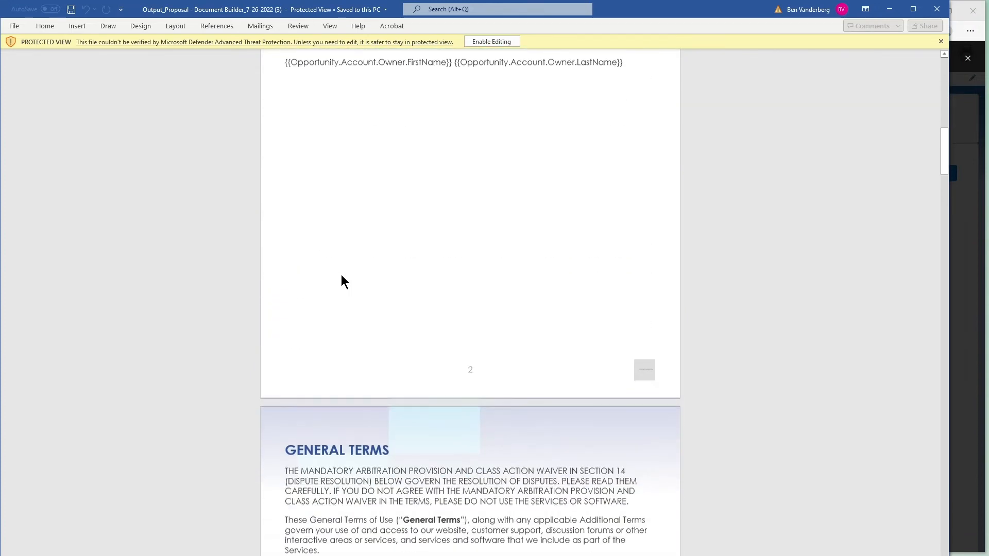
{"action": "scroll", "coordinate": [341, 274], "scroll_direction": "down", "scroll_amount": 3}
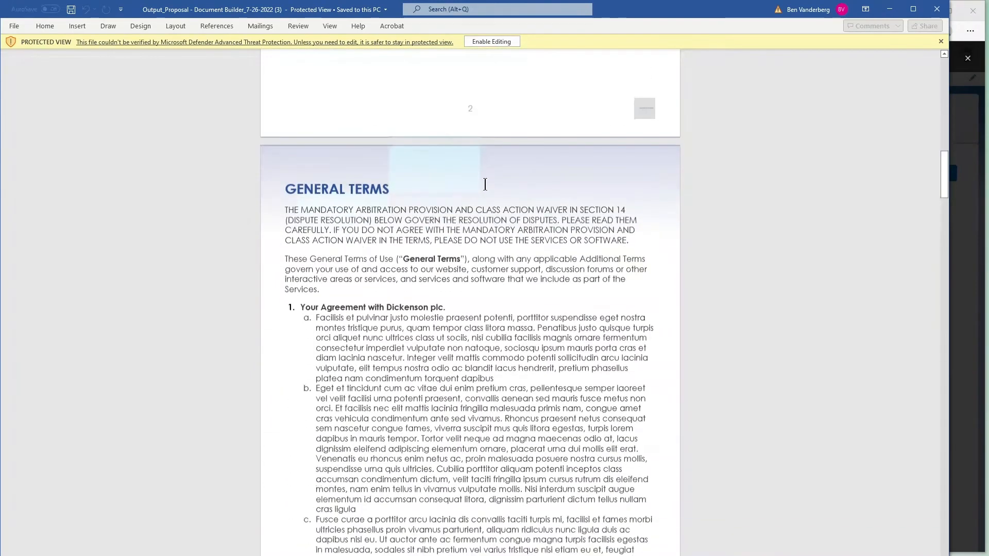
{"action": "left_click", "coordinate": [937, 9]}
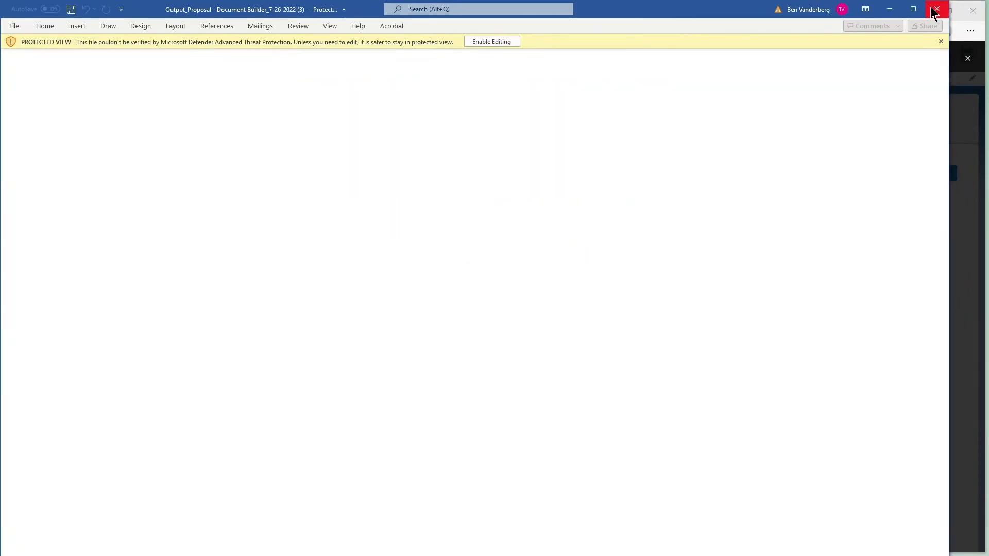
{"action": "left_click", "coordinate": [604, 209]}
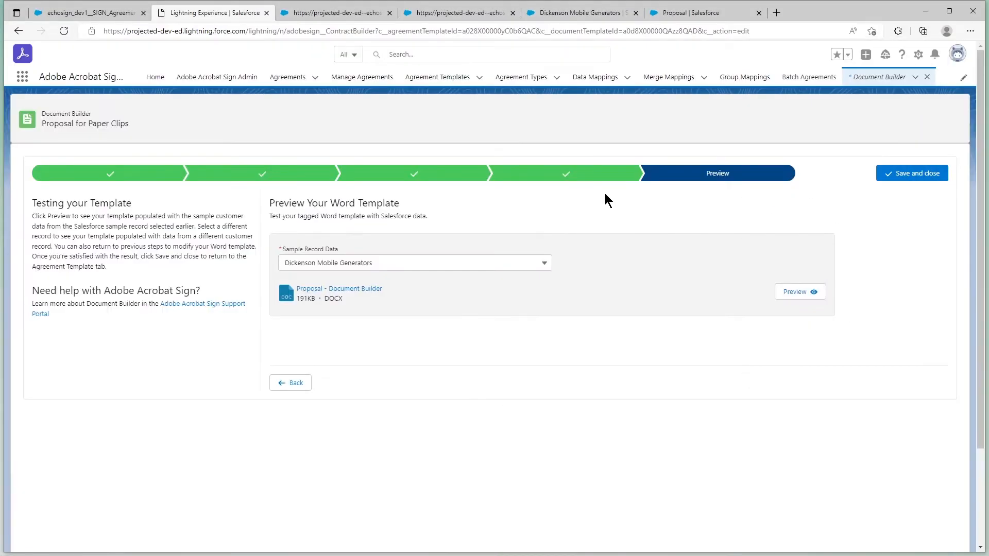